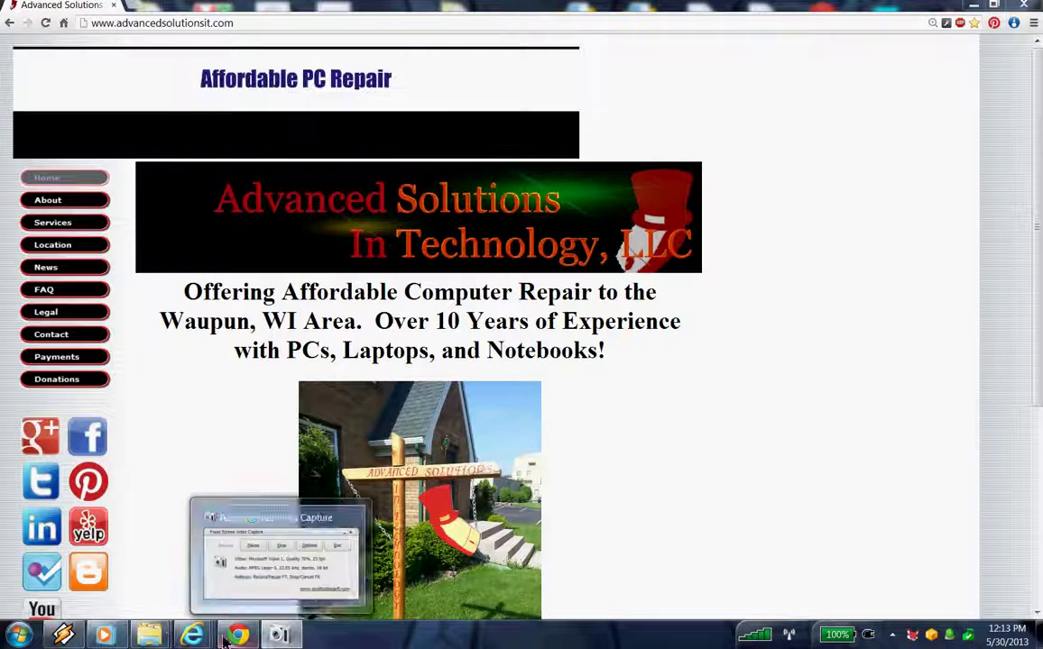
Step: Bring up the running Winamp window, minimize and restore it, and close the program
{"action": "mouse_move", "coordinate": [67, 639]}
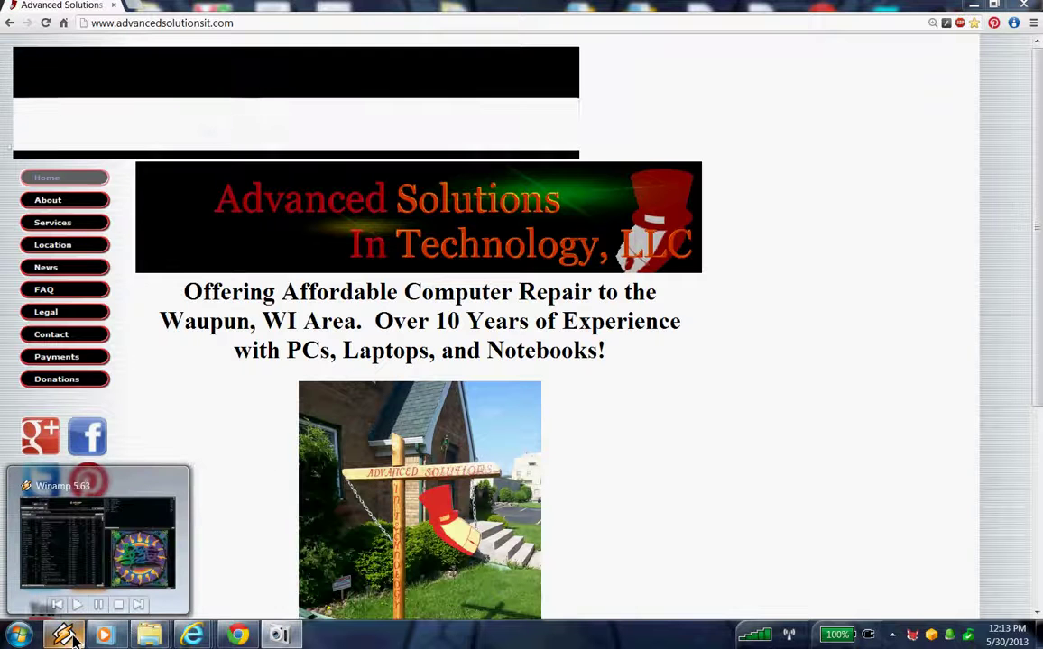
{"action": "mouse_move", "coordinate": [102, 638]}
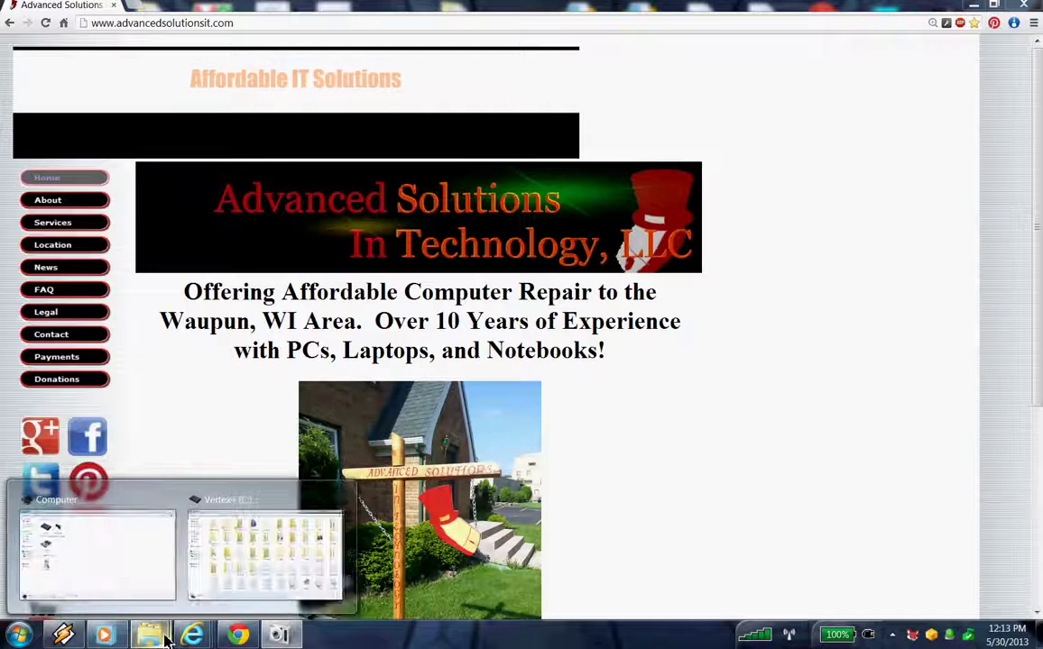
{"action": "mouse_move", "coordinate": [190, 638]}
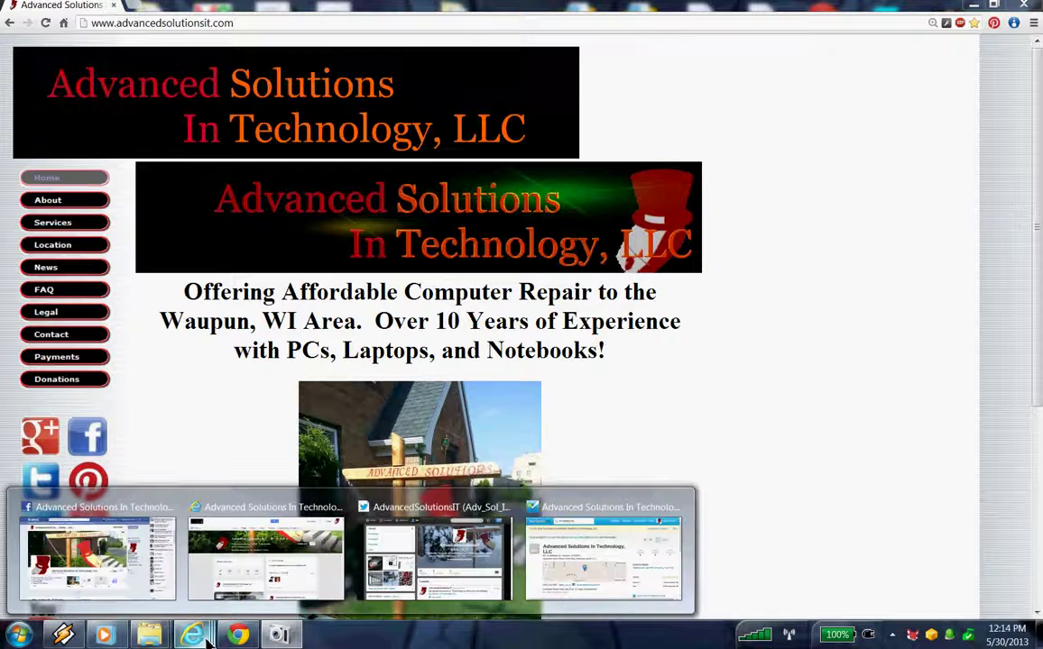
{"action": "mouse_move", "coordinate": [279, 638]}
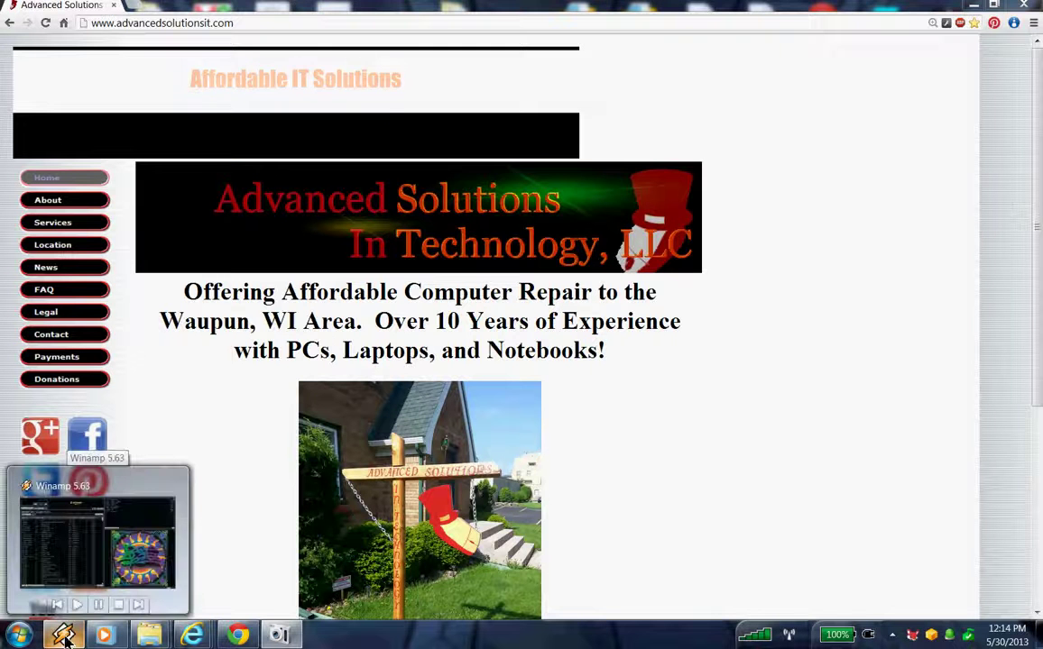
{"action": "left_click", "coordinate": [65, 637]}
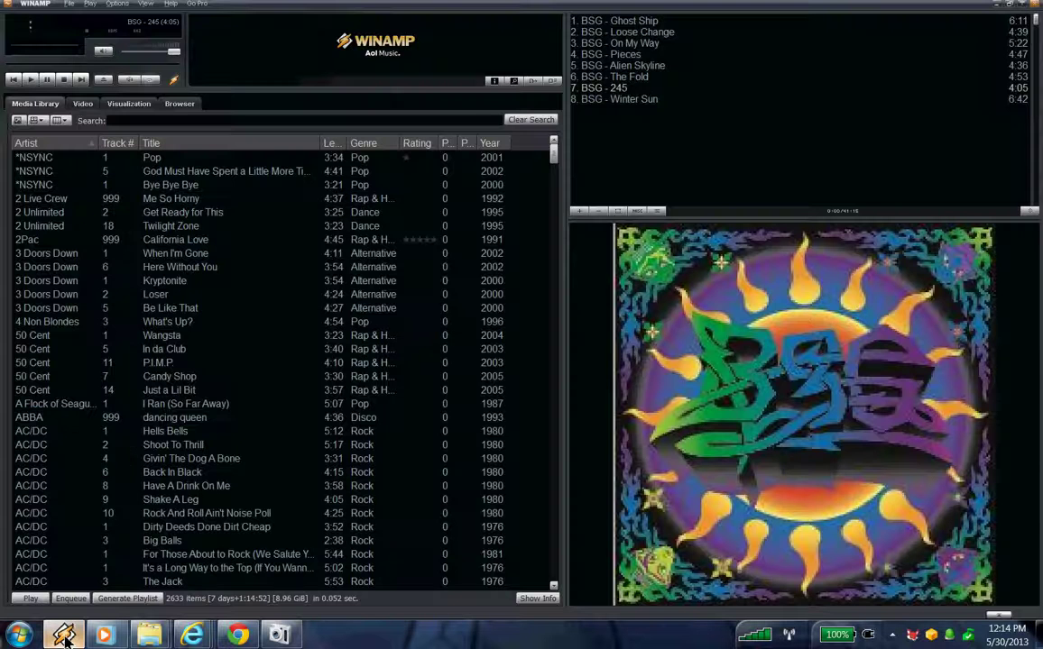
{"action": "left_click", "coordinate": [65, 637]}
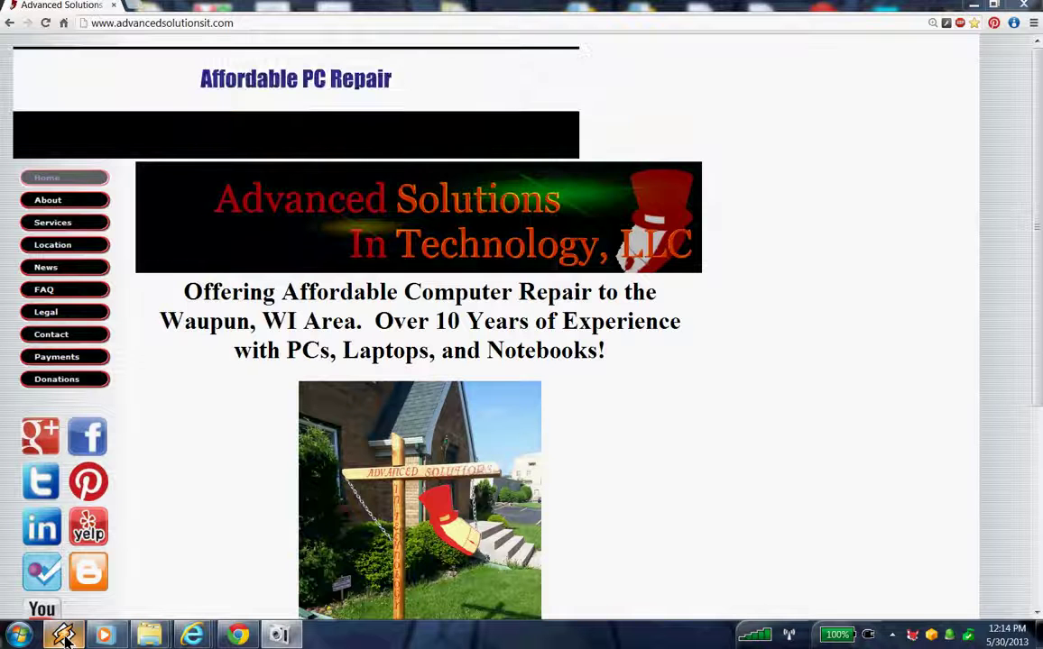
{"action": "left_click", "coordinate": [65, 637]}
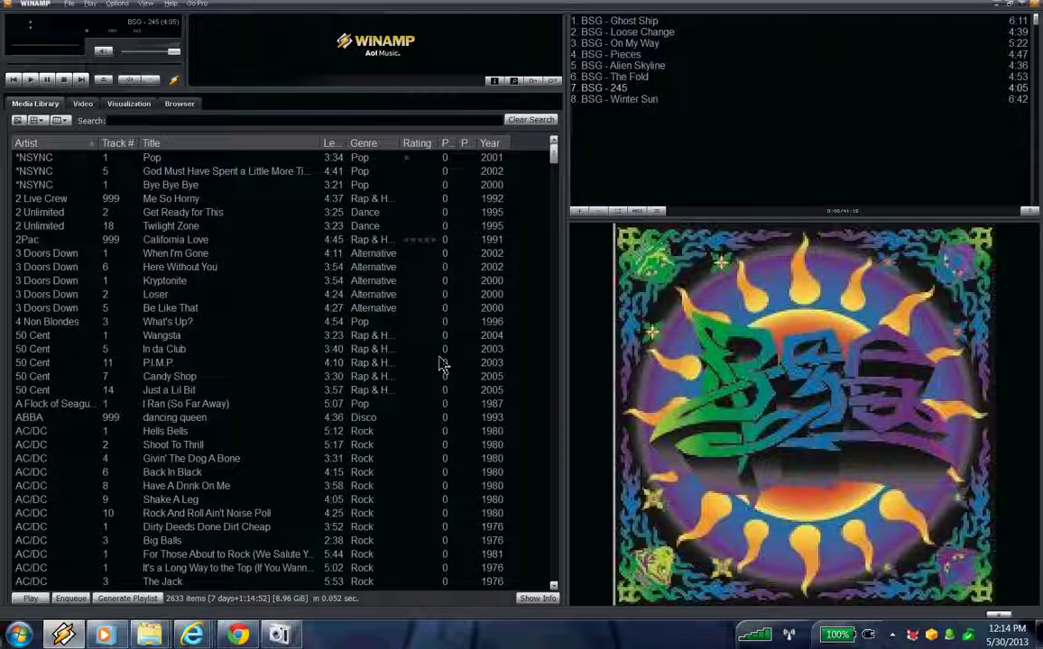
{"action": "left_click", "coordinate": [1035, 4]}
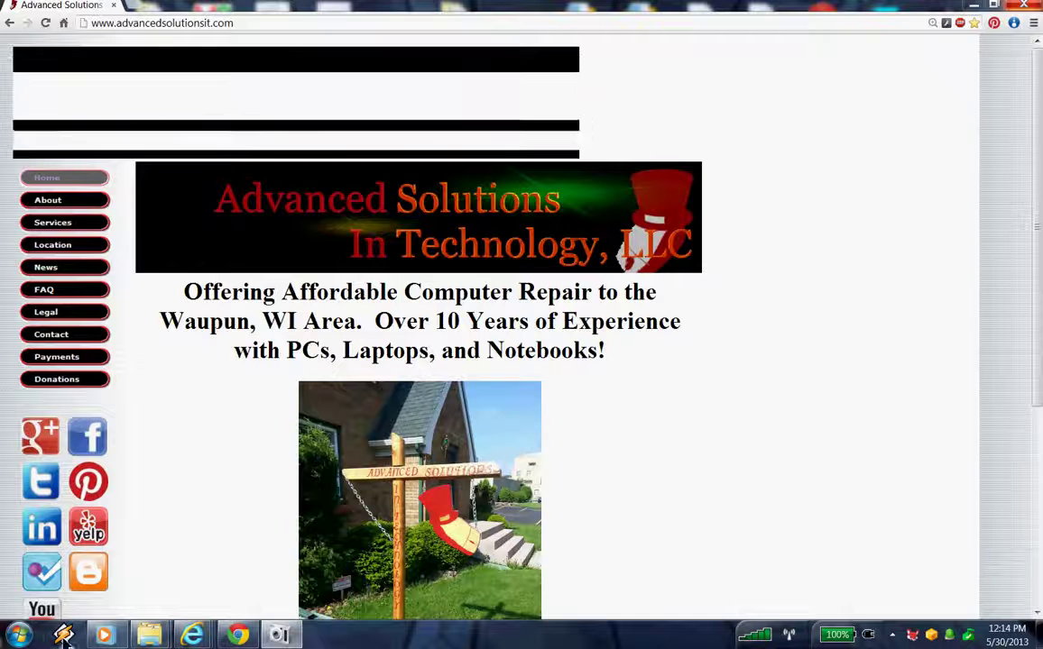
Step: Bring up the Windows Media Player video, minimize it again, and close the player's window
{"action": "left_click", "coordinate": [106, 636]}
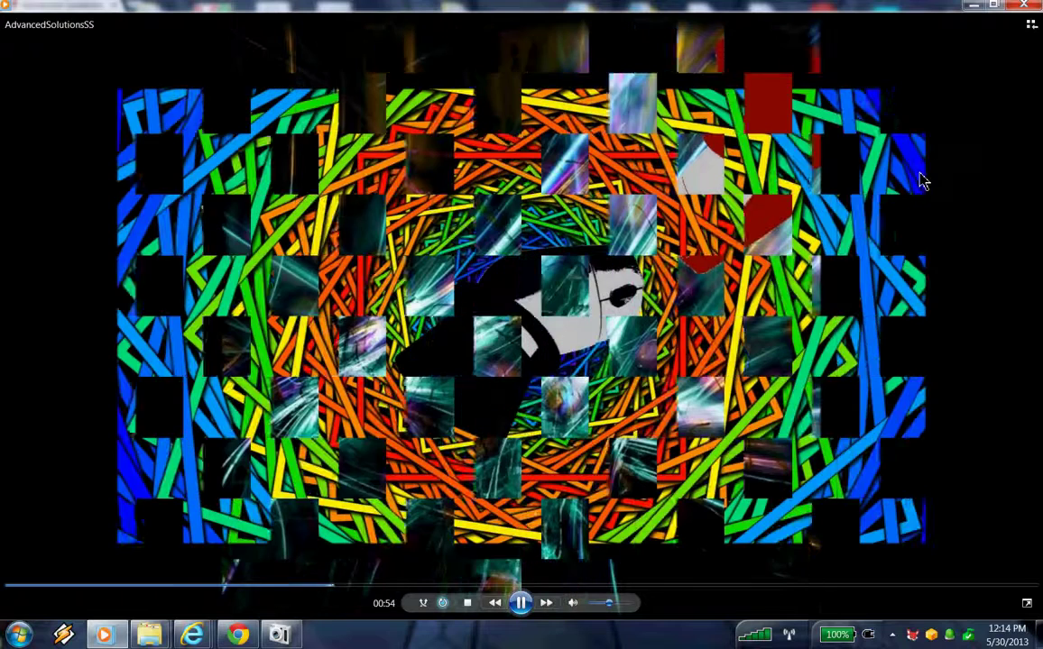
{"action": "left_click", "coordinate": [973, 7]}
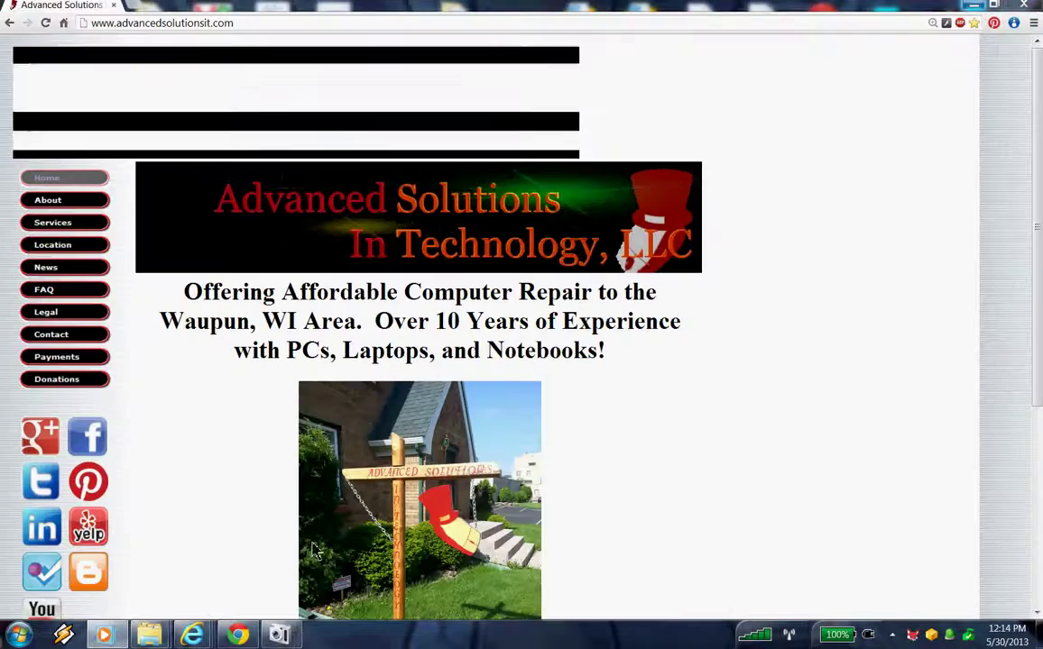
{"action": "left_click", "coordinate": [107, 635]}
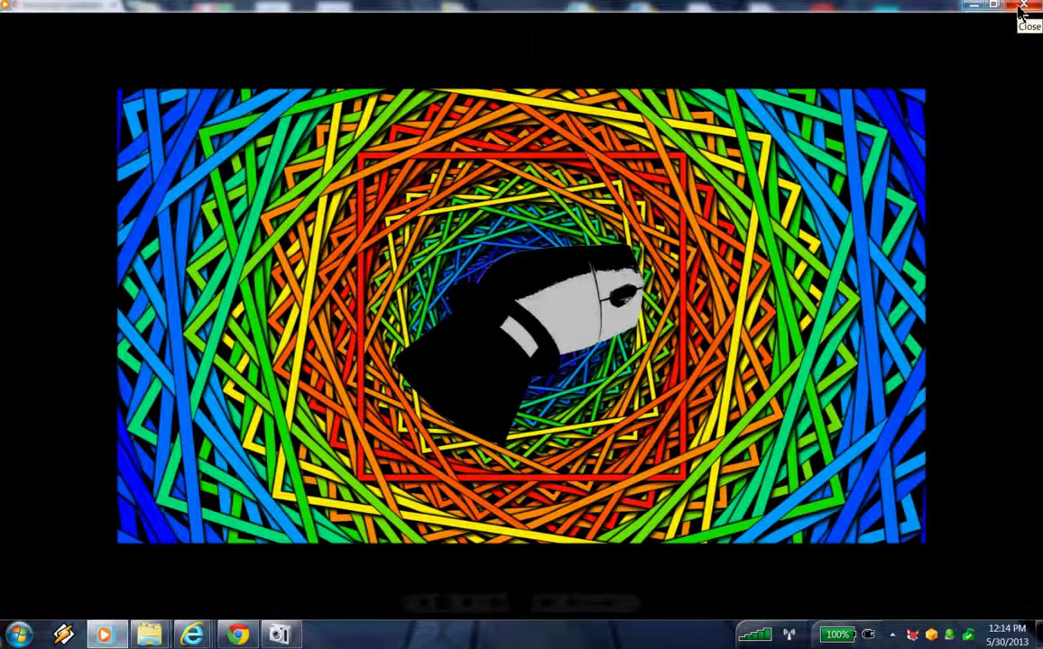
{"action": "left_click", "coordinate": [975, 9]}
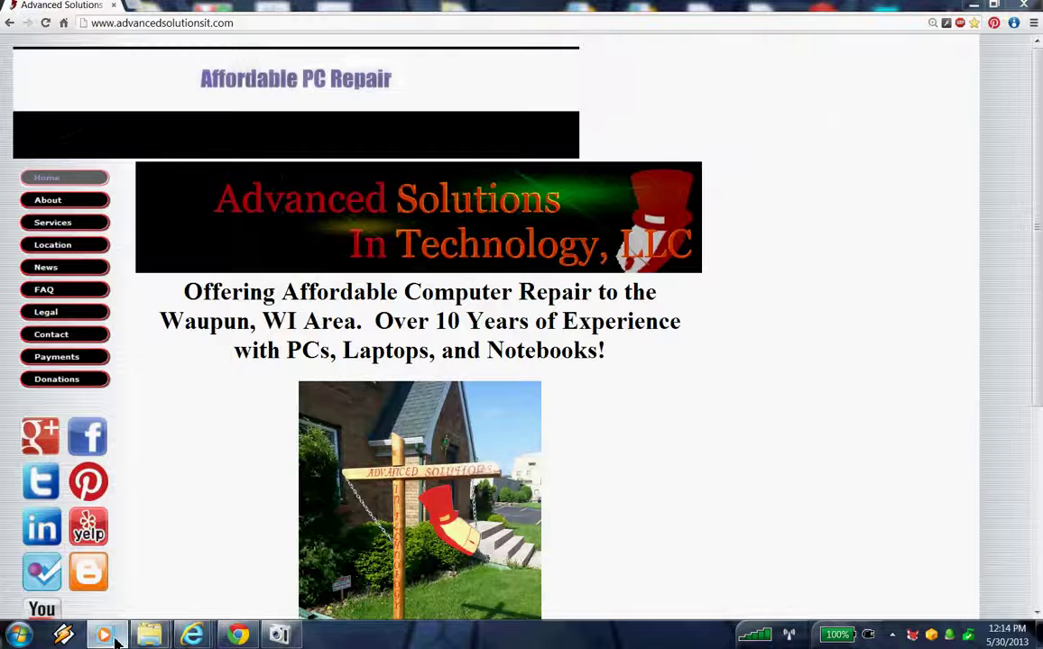
{"action": "mouse_move", "coordinate": [112, 637]}
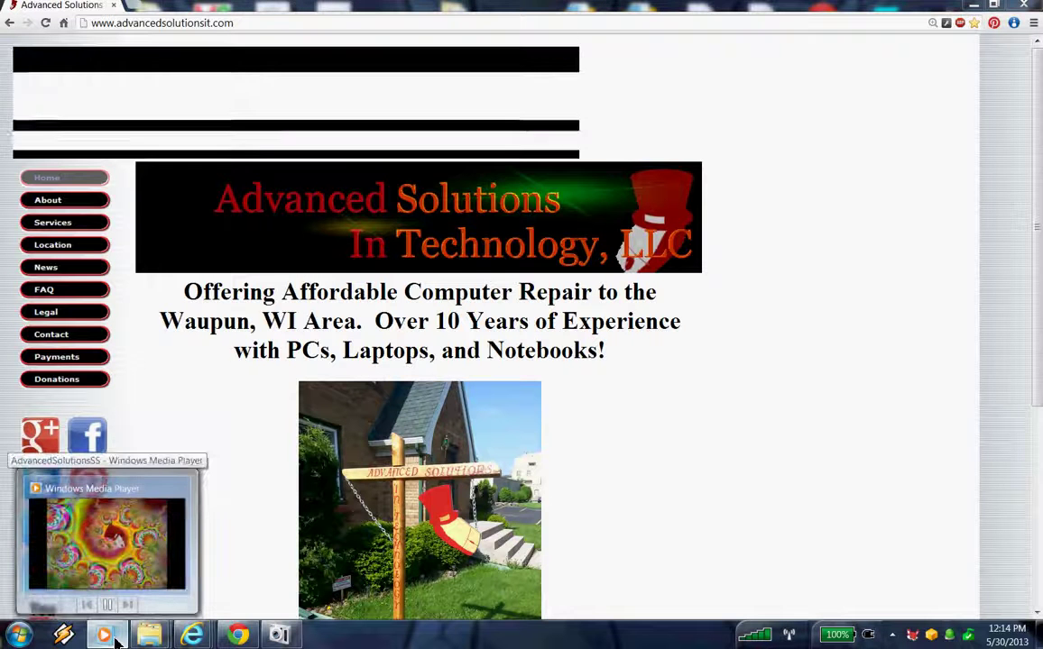
{"action": "right_click", "coordinate": [114, 637]}
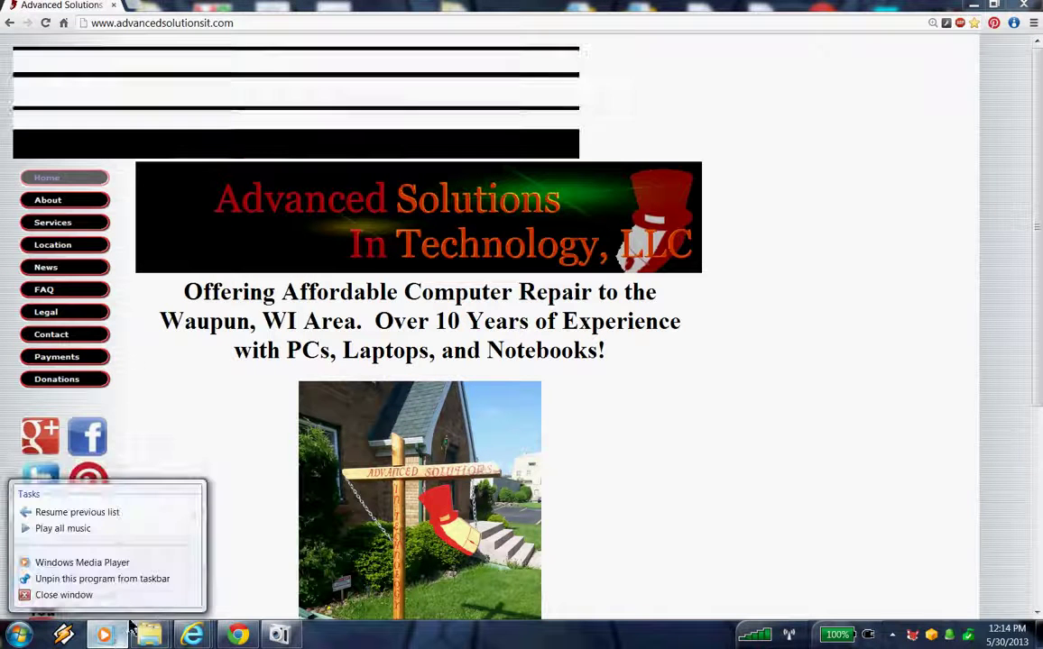
{"action": "left_click", "coordinate": [77, 596]}
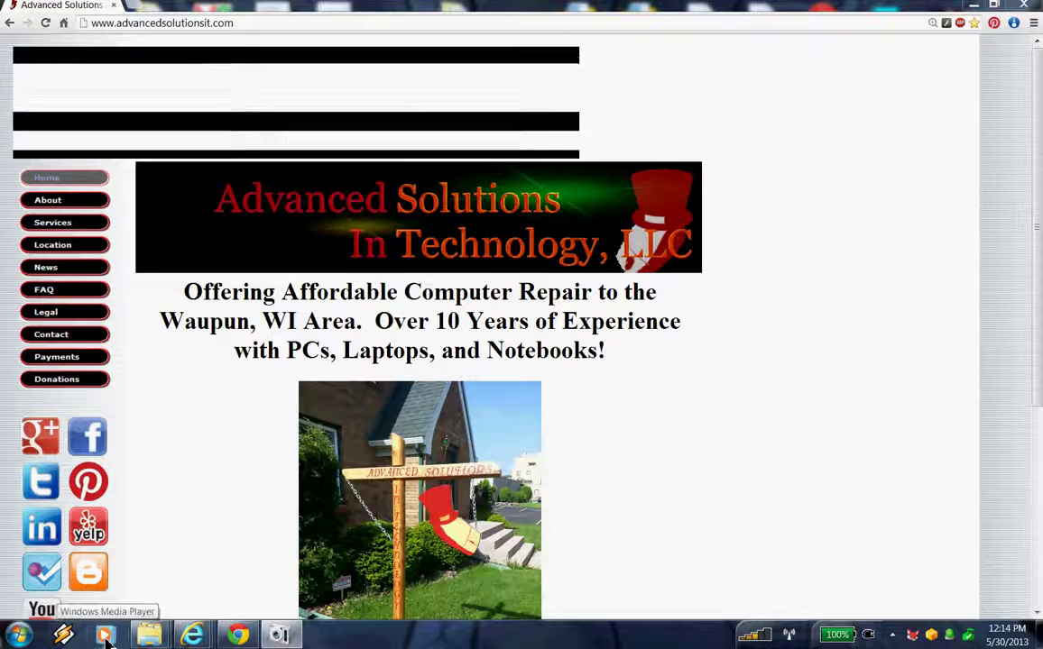
Step: Preview the two open Explorer windows and close both Vertex4 (C:) and Computer
{"action": "mouse_move", "coordinate": [155, 634]}
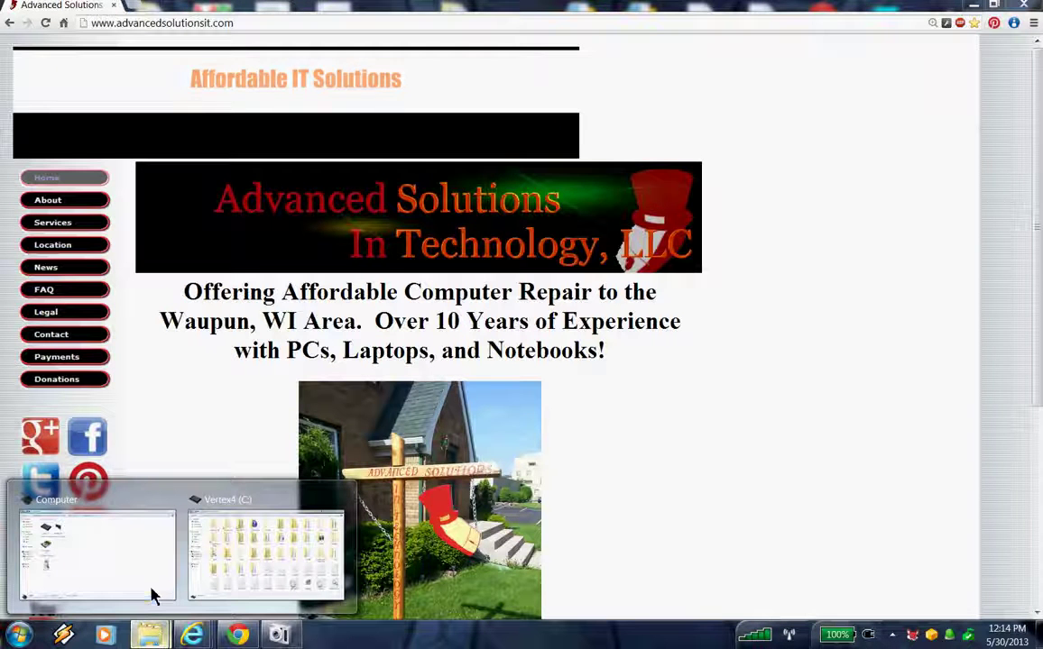
{"action": "mouse_move", "coordinate": [133, 573]}
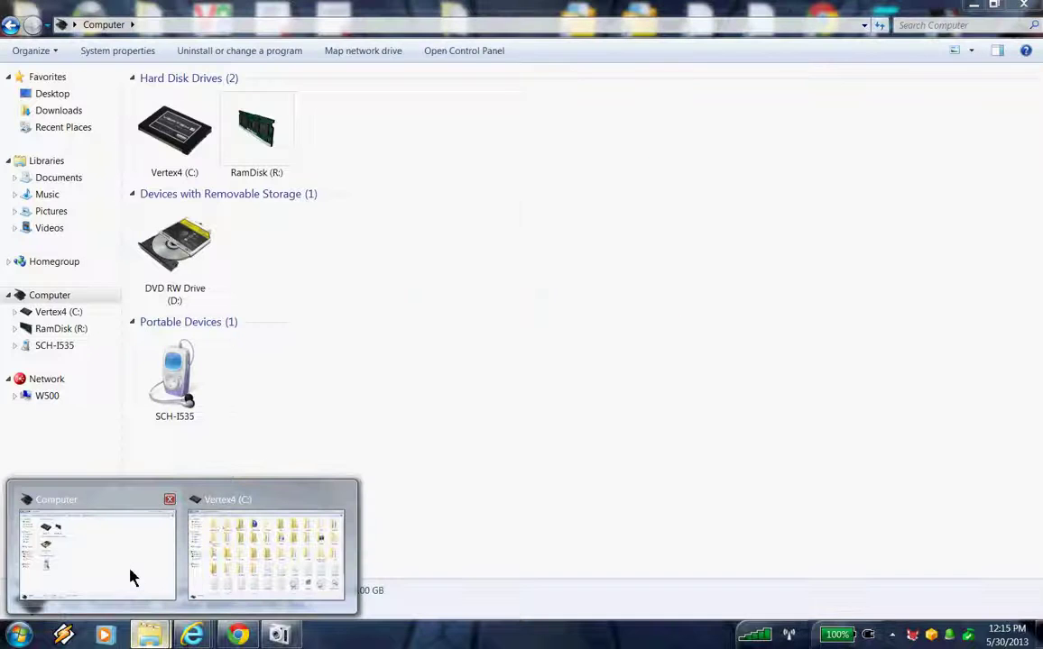
{"action": "mouse_move", "coordinate": [261, 564]}
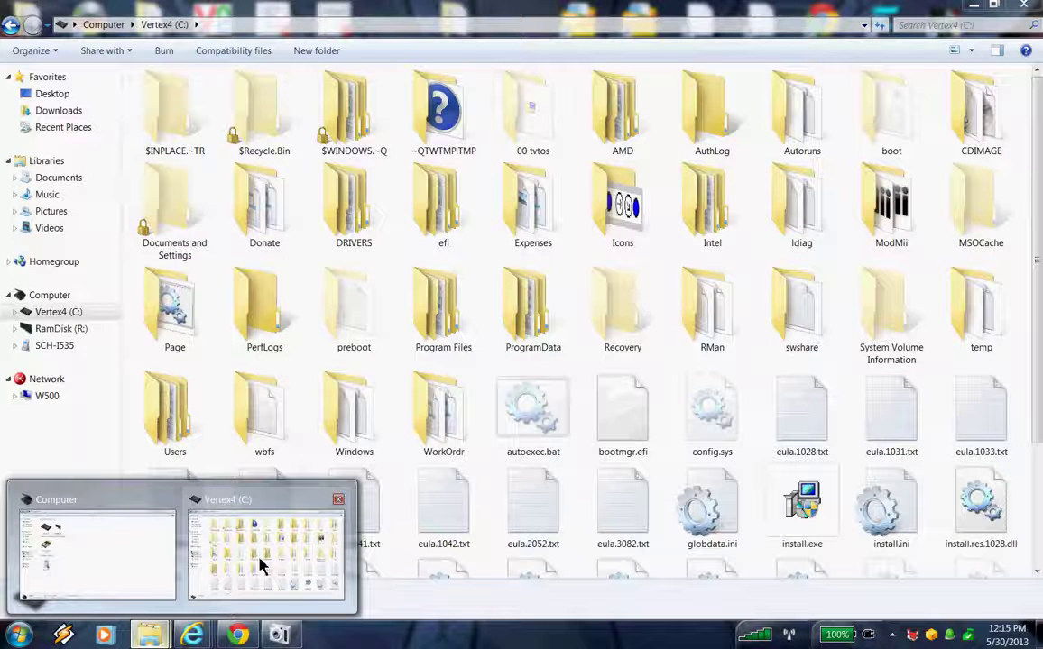
{"action": "left_click", "coordinate": [337, 502]}
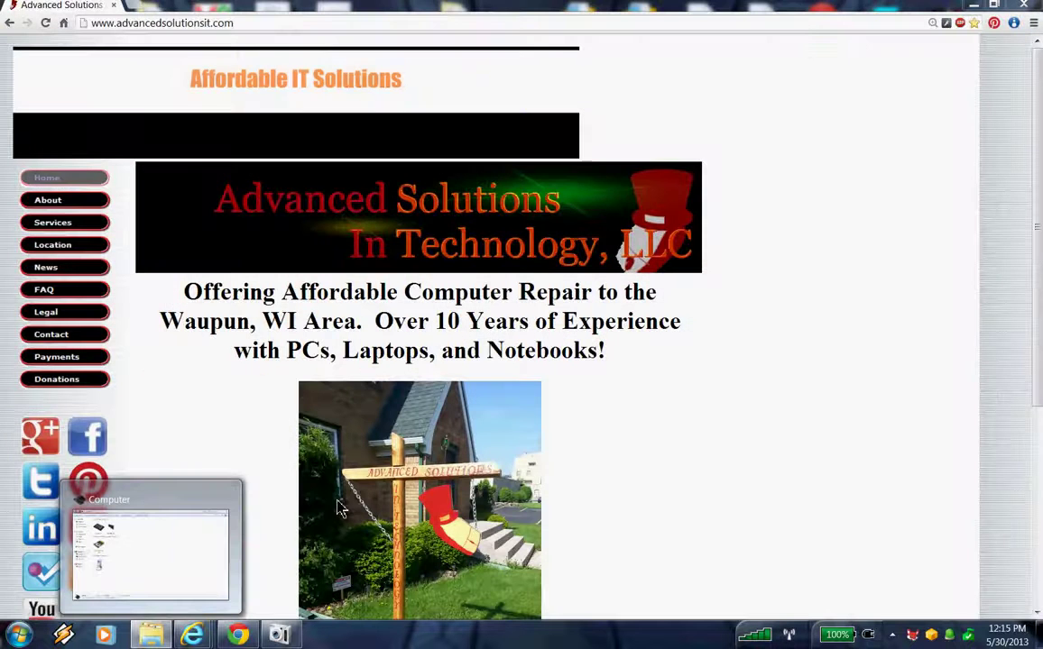
{"action": "mouse_move", "coordinate": [153, 534]}
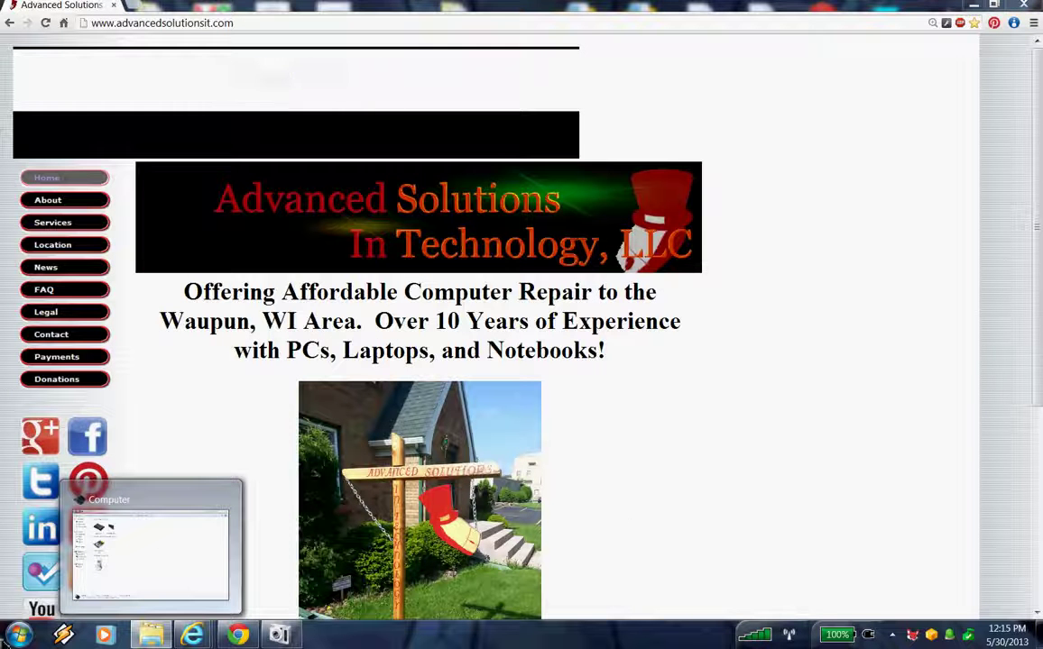
{"action": "left_click", "coordinate": [145, 637]}
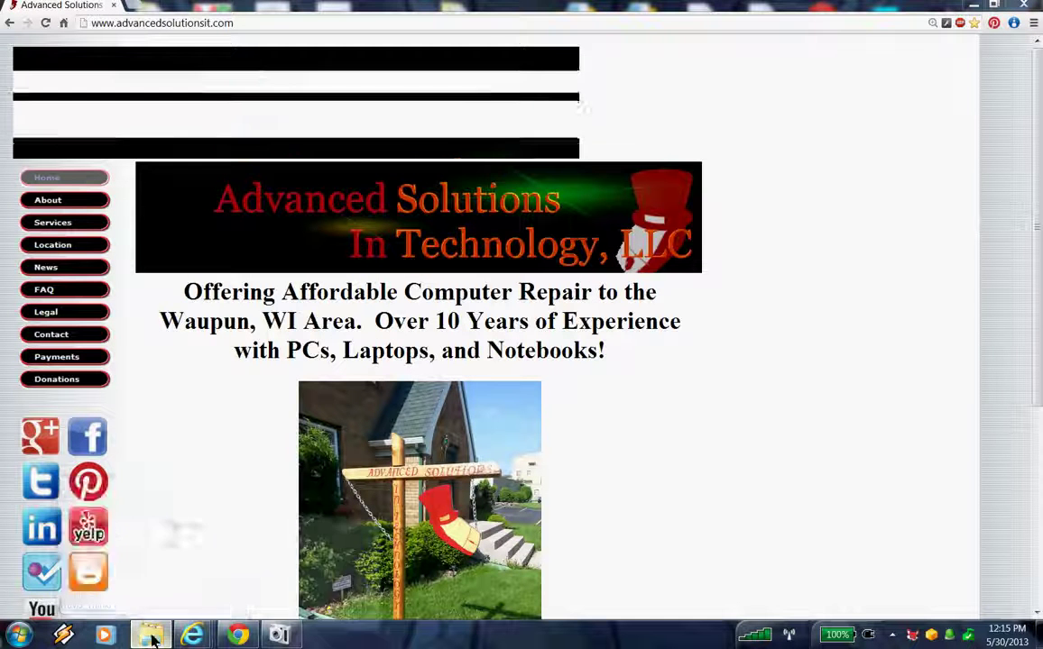
{"action": "mouse_move", "coordinate": [160, 641]}
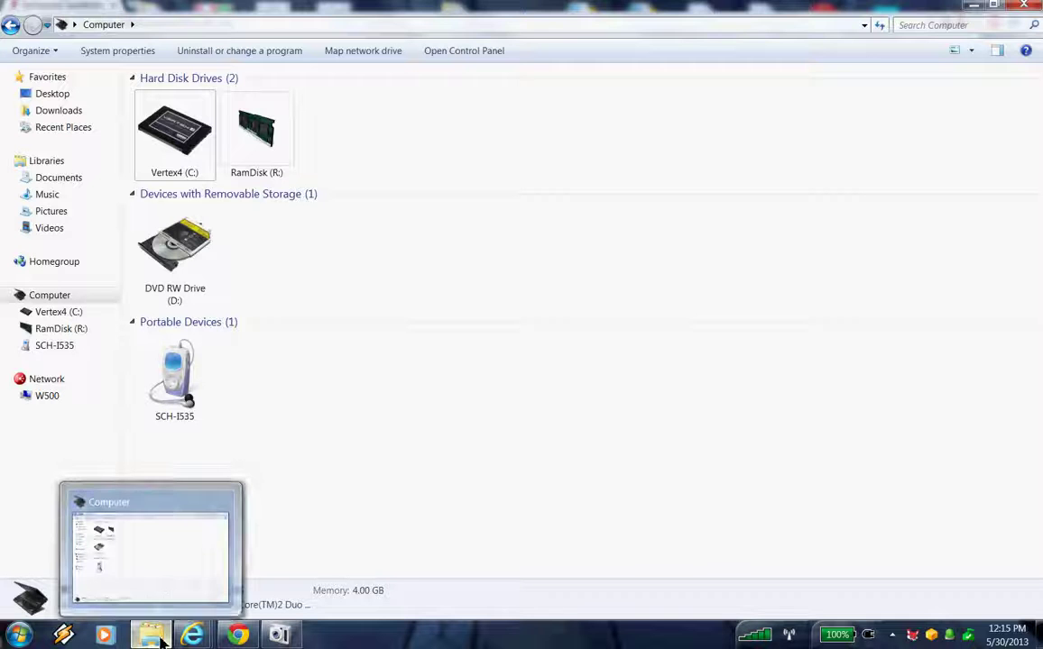
{"action": "left_click", "coordinate": [1031, 11]}
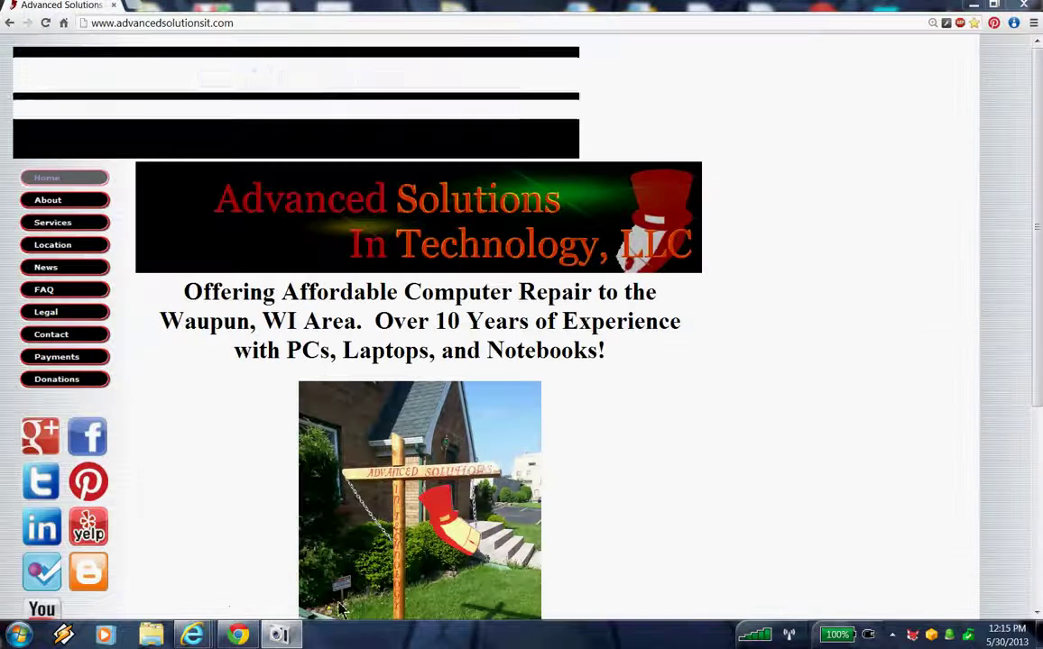
Step: Close the Foursquare, Twitter and Google+ pages open in Internet Explorer, keeping only the Facebook page
{"action": "mouse_move", "coordinate": [196, 640]}
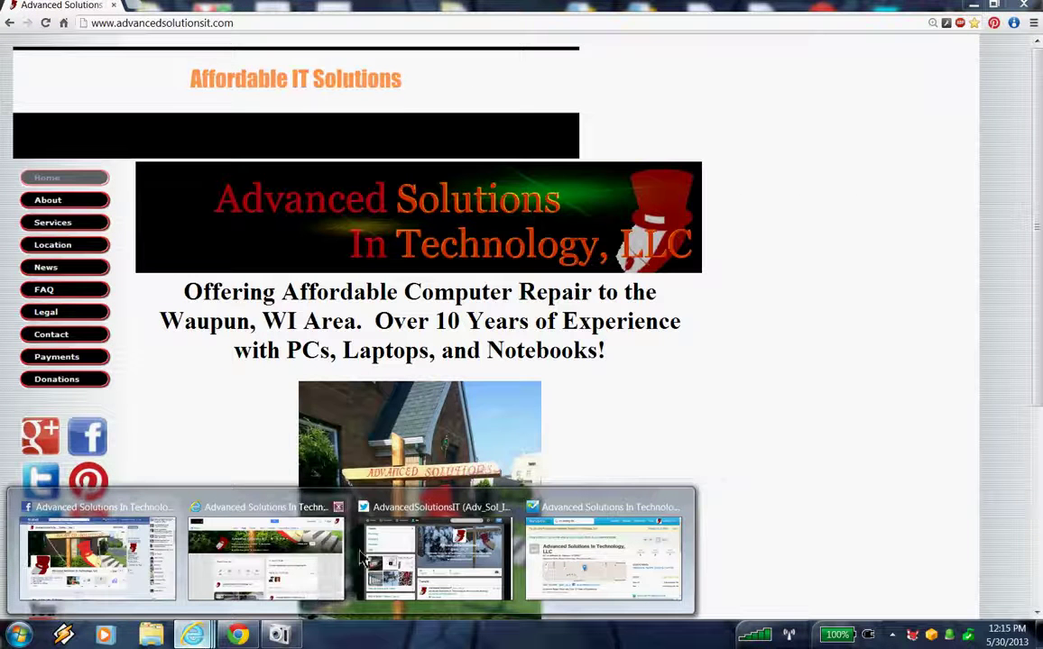
{"action": "mouse_move", "coordinate": [672, 551]}
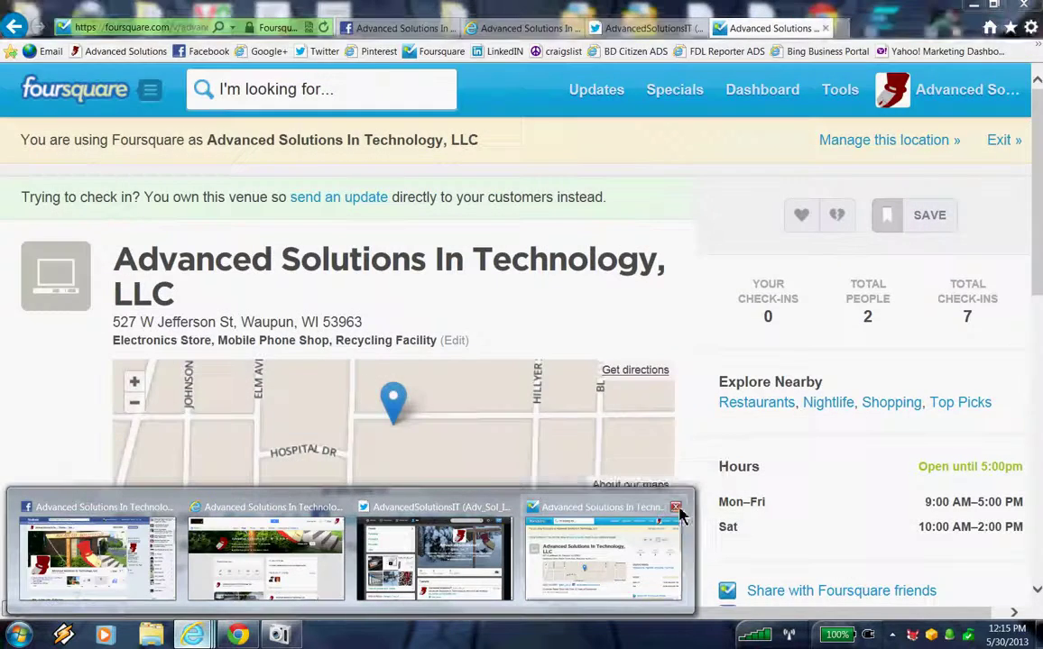
{"action": "left_click", "coordinate": [676, 509]}
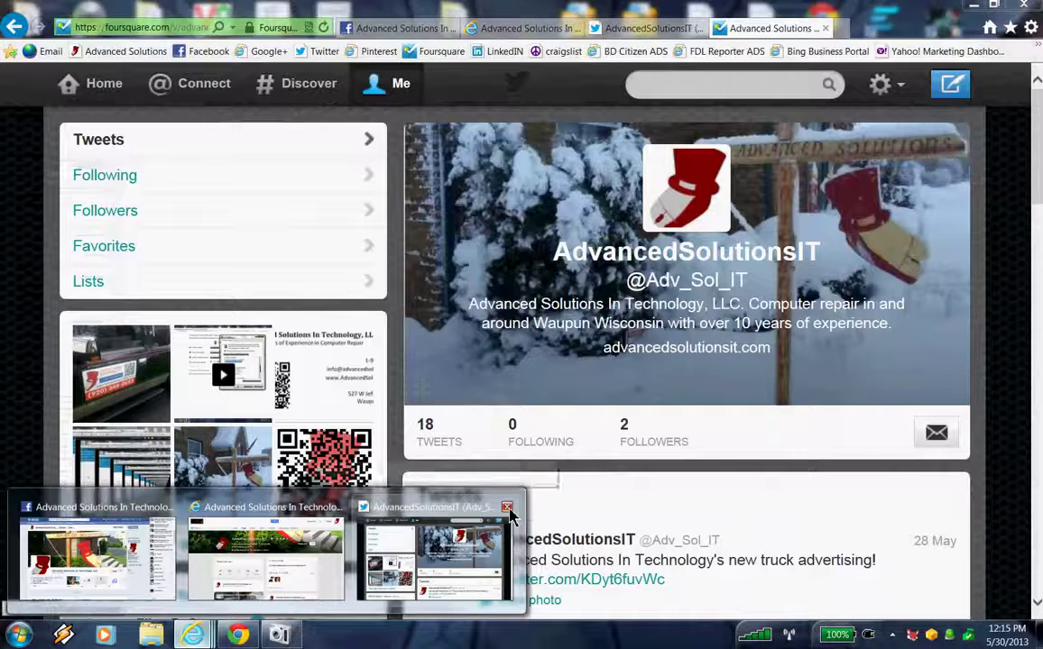
{"action": "left_click", "coordinate": [507, 510]}
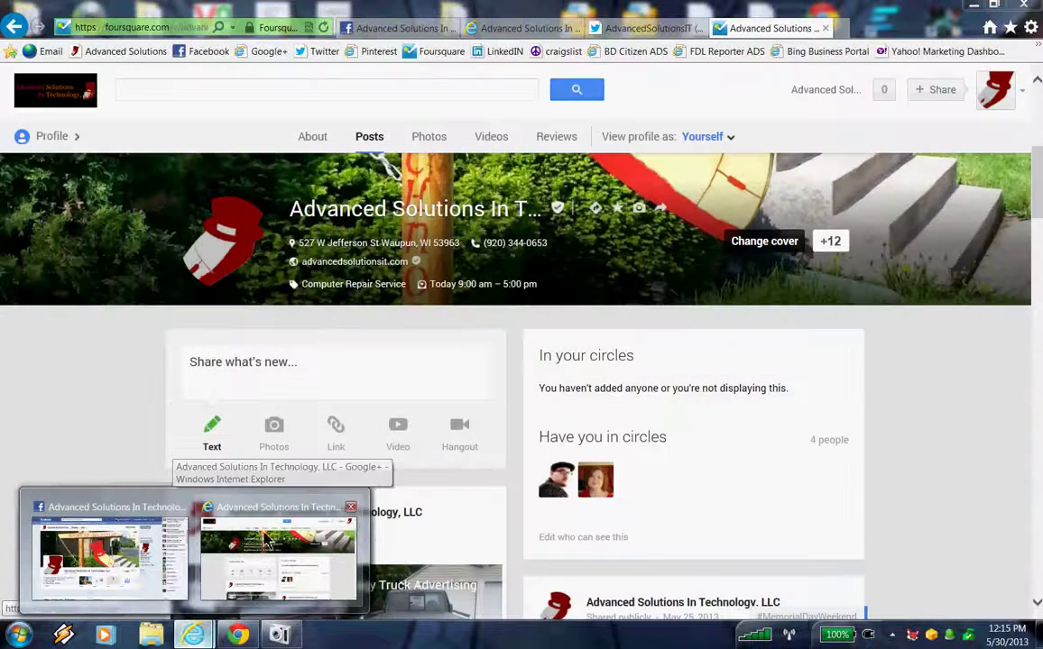
{"action": "left_click", "coordinate": [351, 513]}
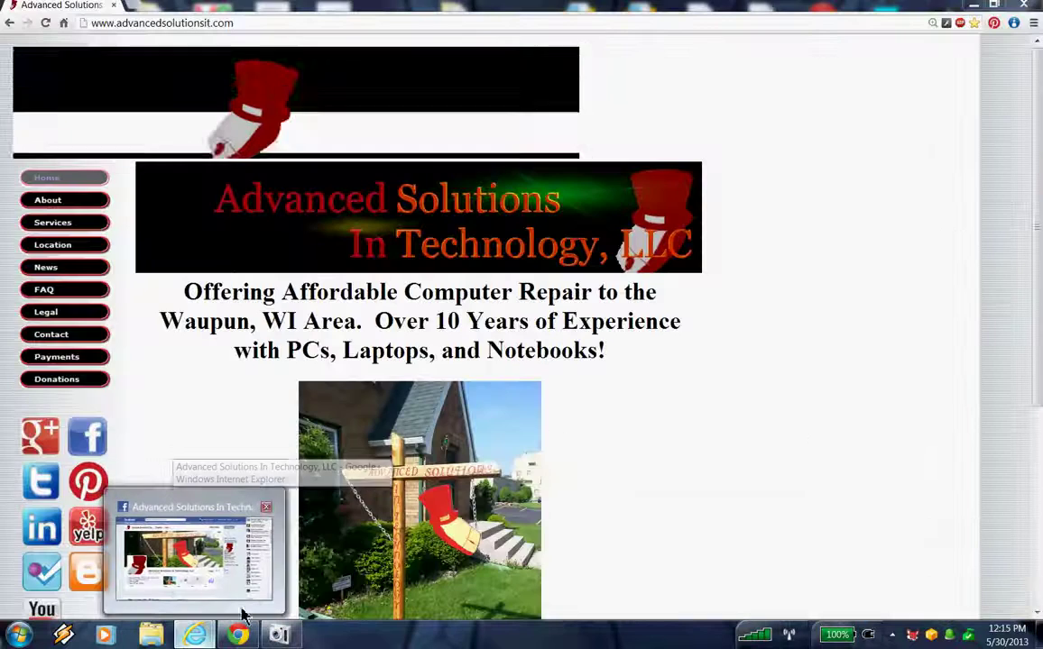
Step: Bring up the remaining Internet Explorer window with the Facebook page and close it
{"action": "left_click", "coordinate": [195, 638]}
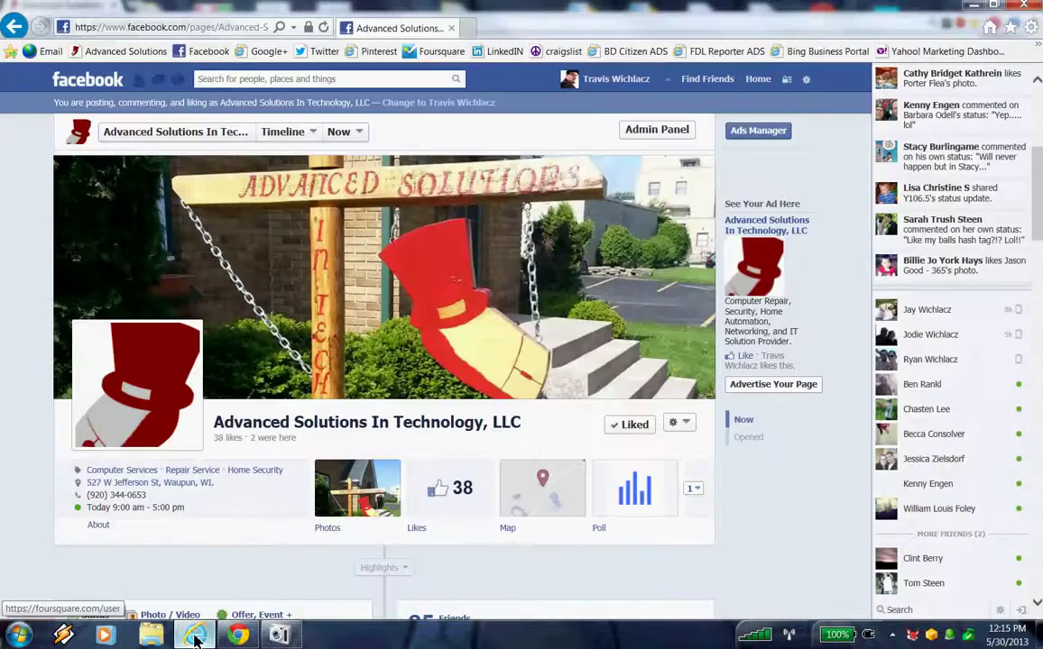
{"action": "left_click", "coordinate": [195, 637]}
{"action": "left_click", "coordinate": [197, 638]}
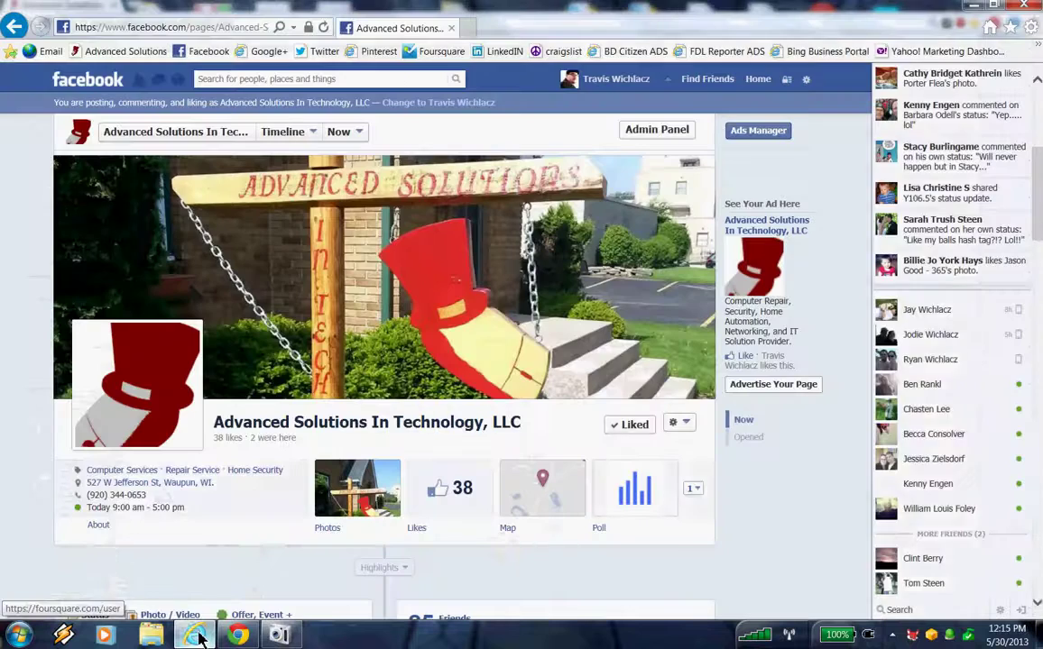
{"action": "left_click", "coordinate": [198, 638]}
{"action": "right_click", "coordinate": [200, 639]}
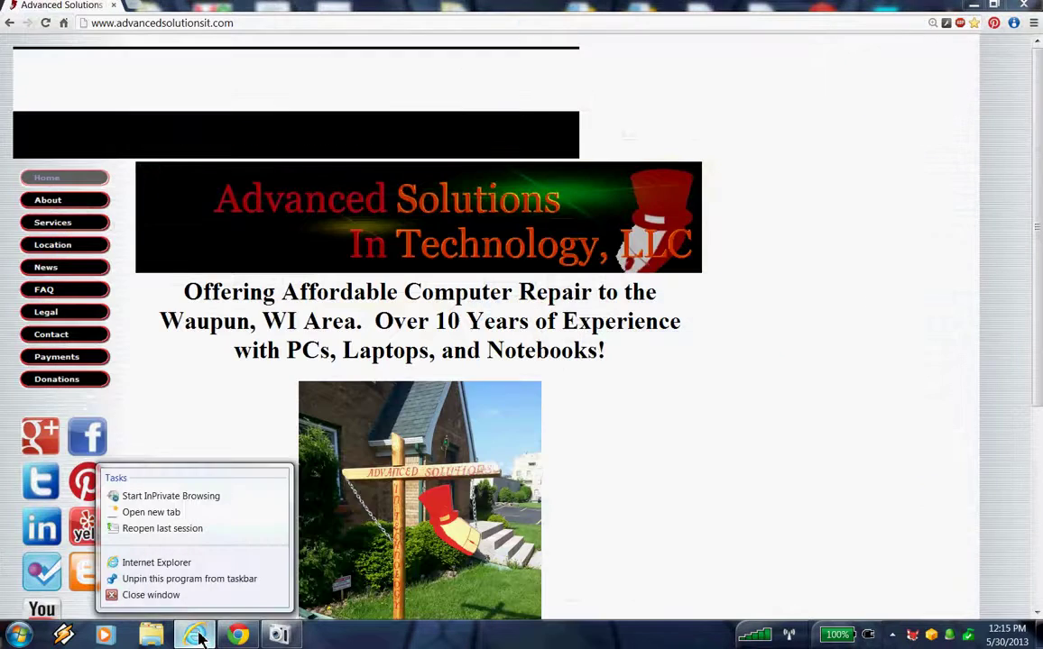
{"action": "key", "text": "Escape"}
{"action": "left_click", "coordinate": [199, 638]}
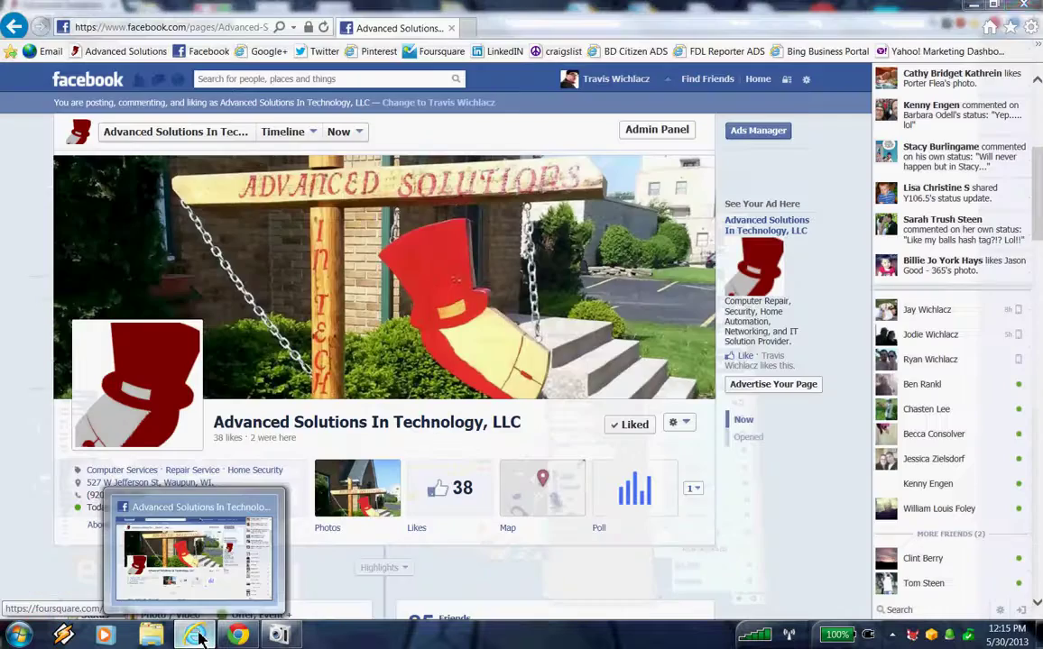
{"action": "left_click", "coordinate": [199, 638]}
{"action": "left_click", "coordinate": [198, 638]}
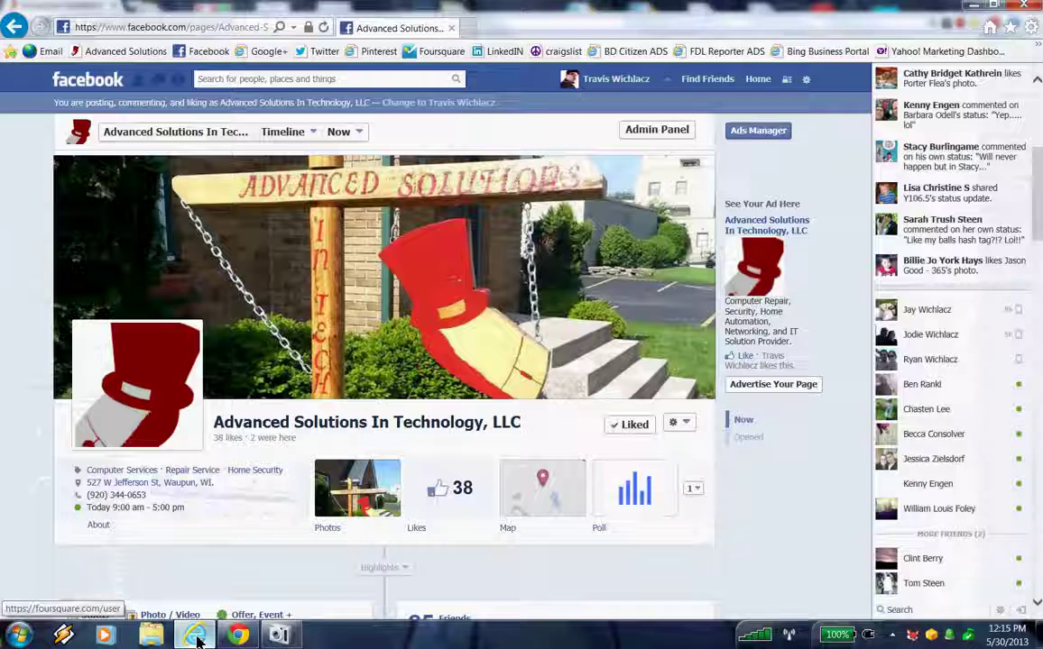
{"action": "left_click", "coordinate": [1030, 8]}
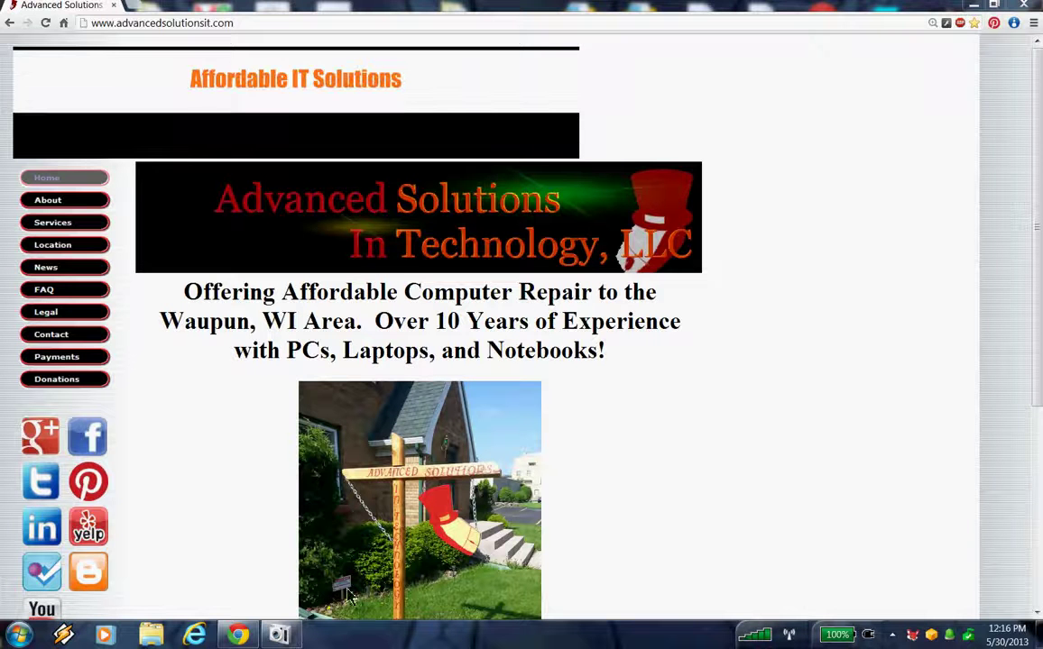
{"action": "mouse_move", "coordinate": [293, 641]}
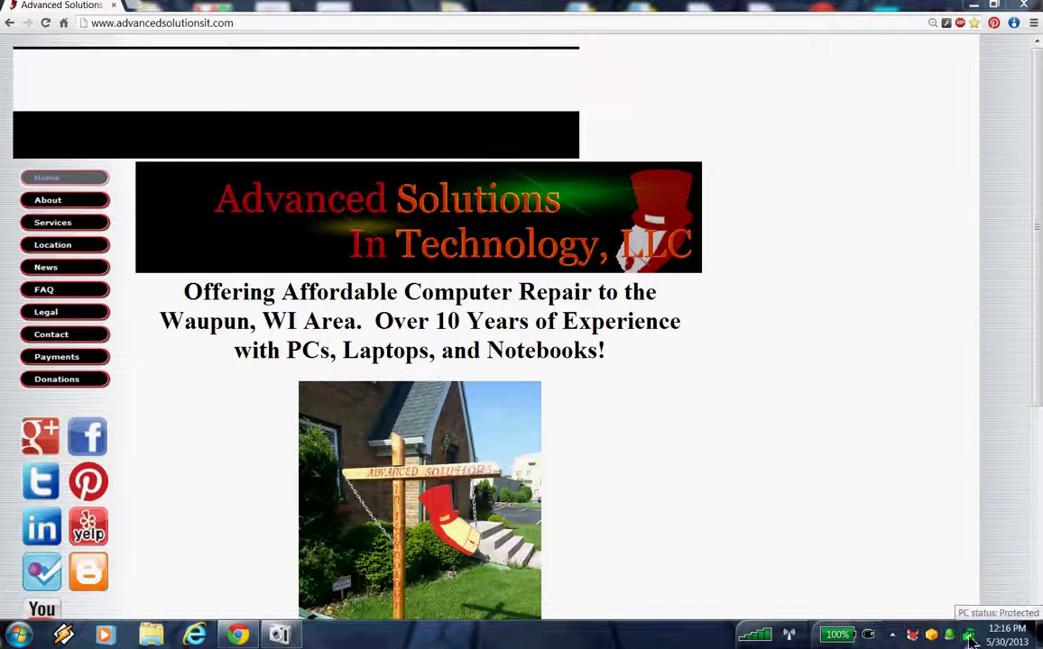
Step: Show the hidden notification-area icons and accept AnyDVD's program settings with Enable AnyDVD switched on
{"action": "left_click", "coordinate": [894, 638]}
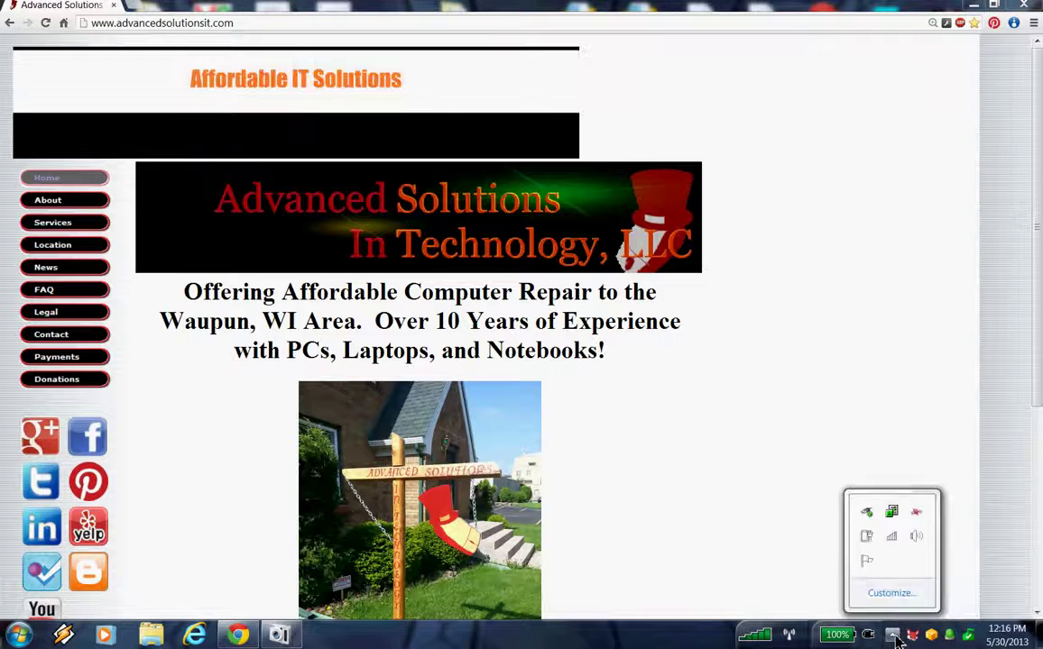
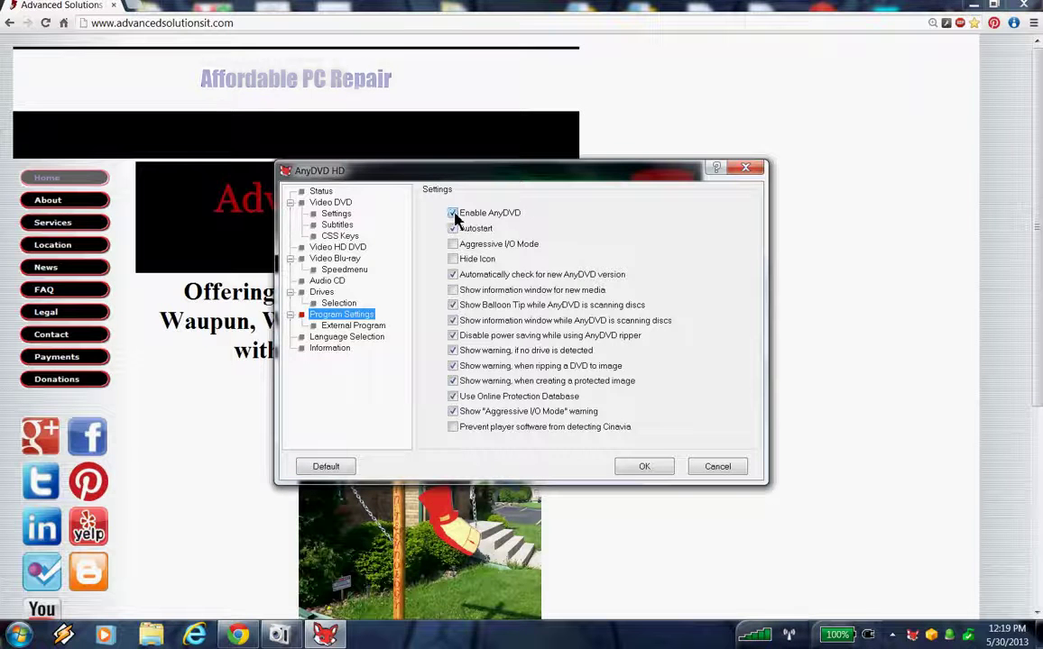
{"action": "left_click", "coordinate": [453, 214]}
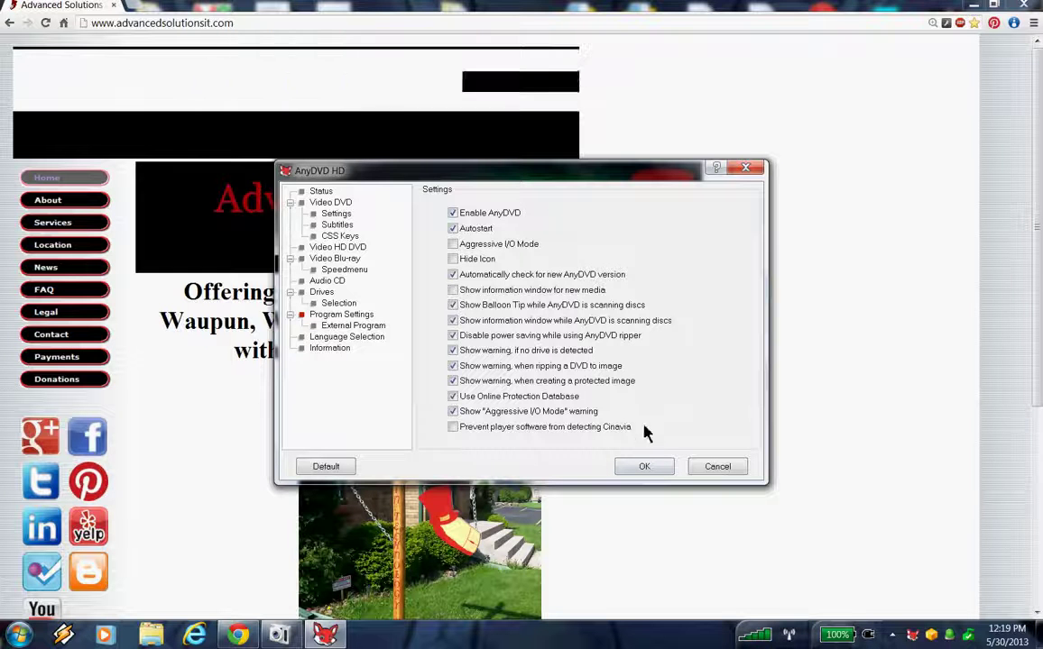
{"action": "left_click", "coordinate": [655, 471]}
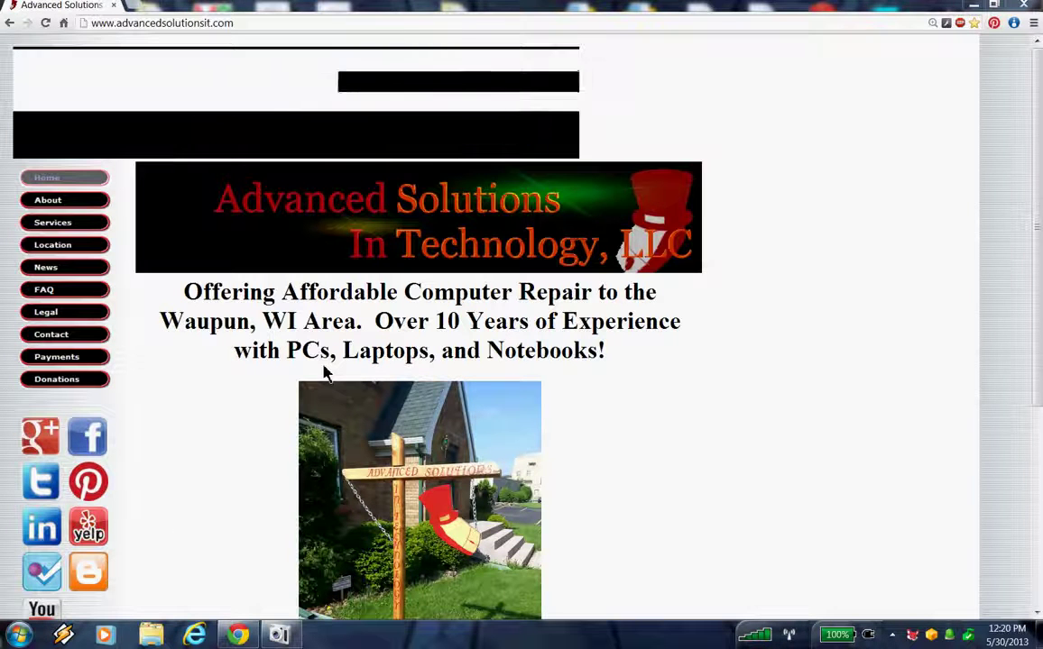
Step: Open Control Panel, switch its view to Category, and return it to Large icons
{"action": "left_click", "coordinate": [22, 636]}
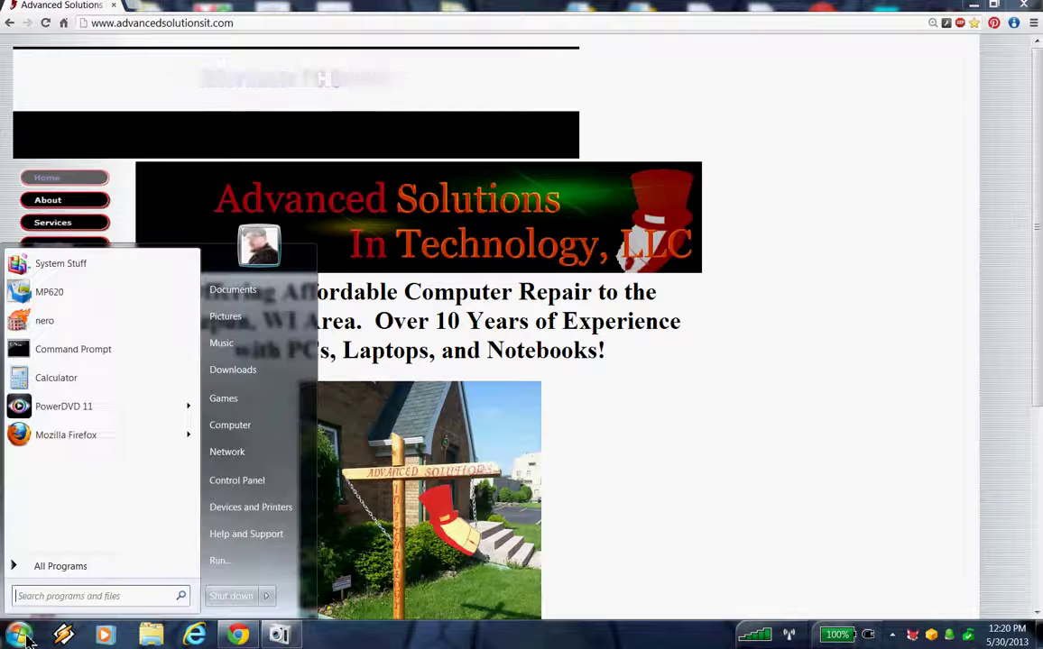
{"action": "left_click", "coordinate": [239, 481]}
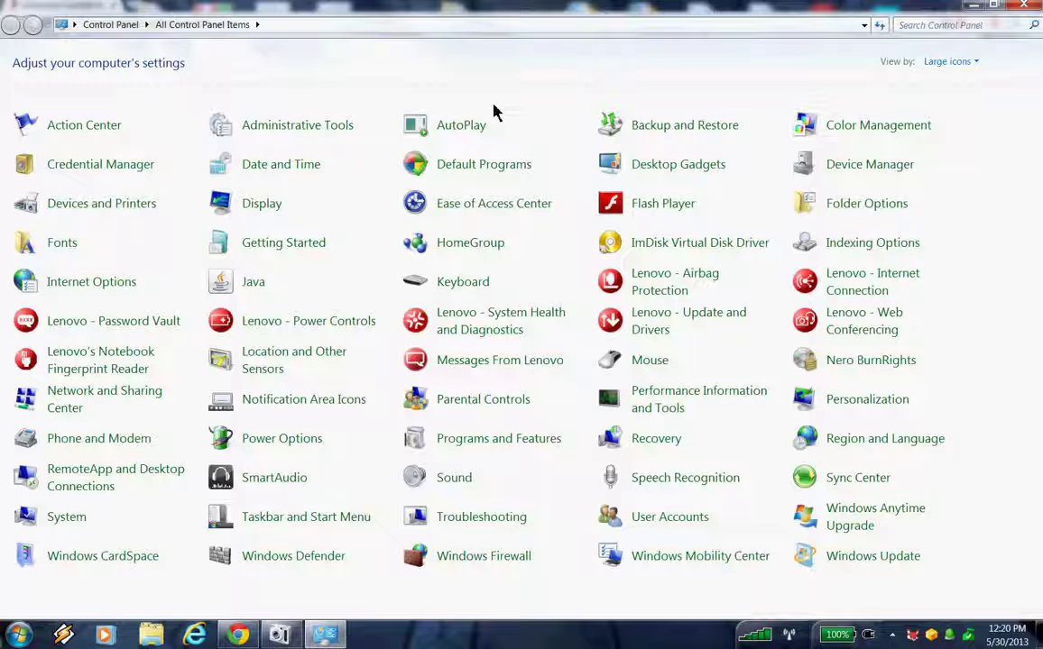
{"action": "left_click", "coordinate": [936, 65]}
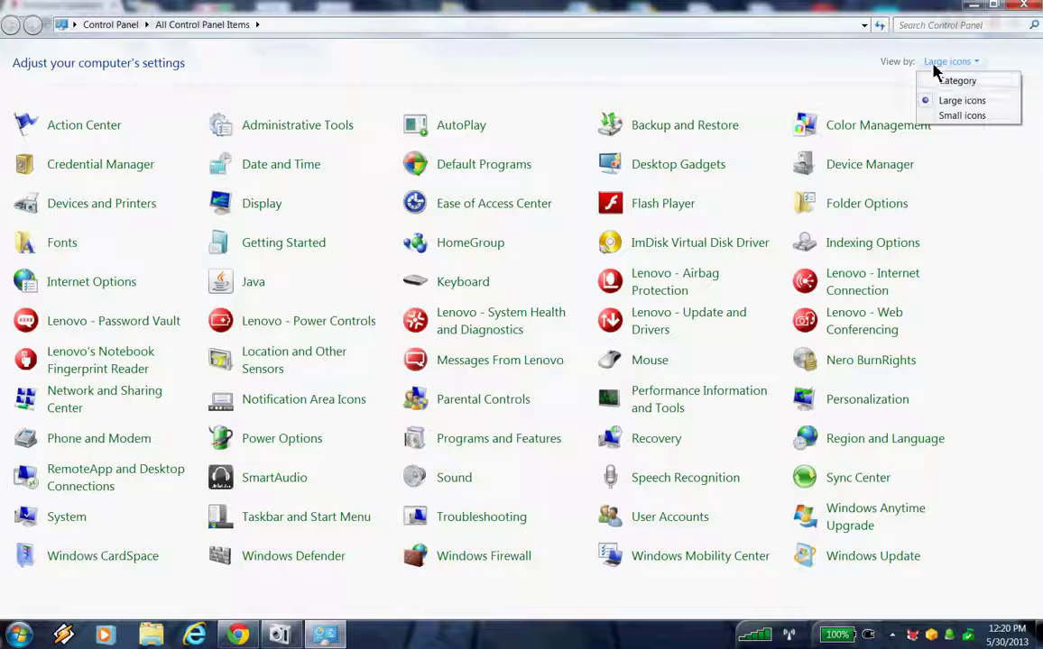
{"action": "left_click", "coordinate": [958, 81]}
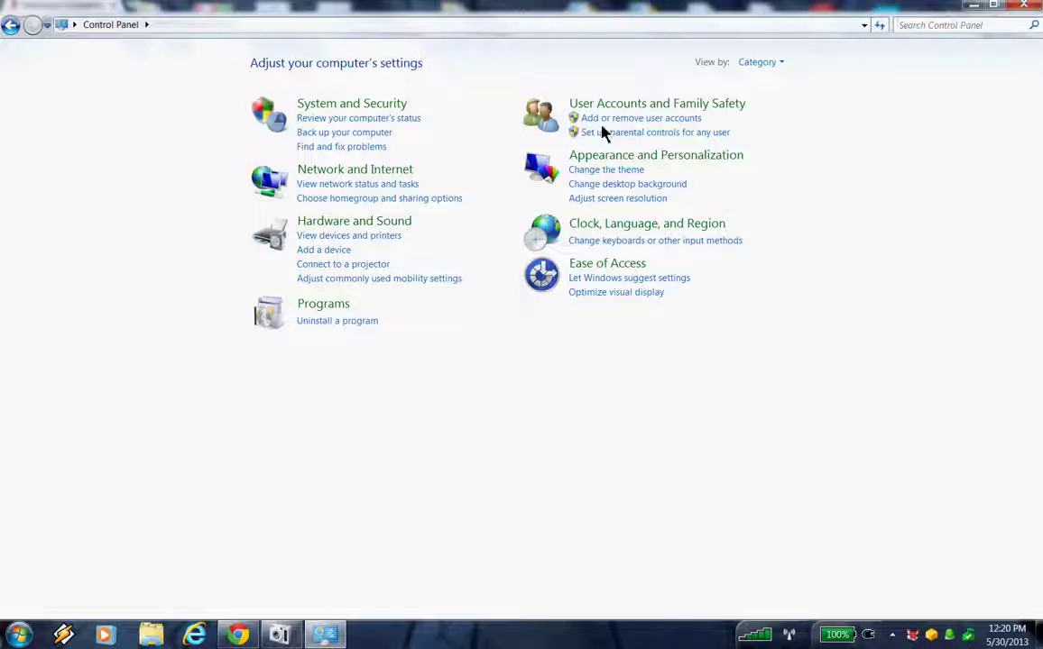
{"action": "left_click", "coordinate": [766, 66]}
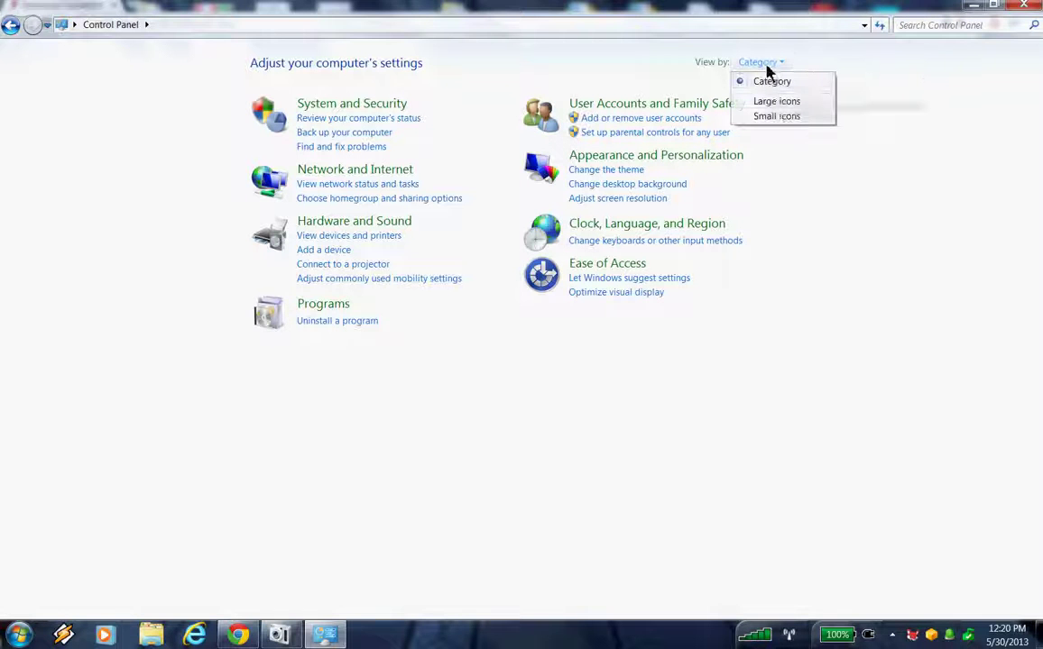
{"action": "left_click", "coordinate": [778, 104]}
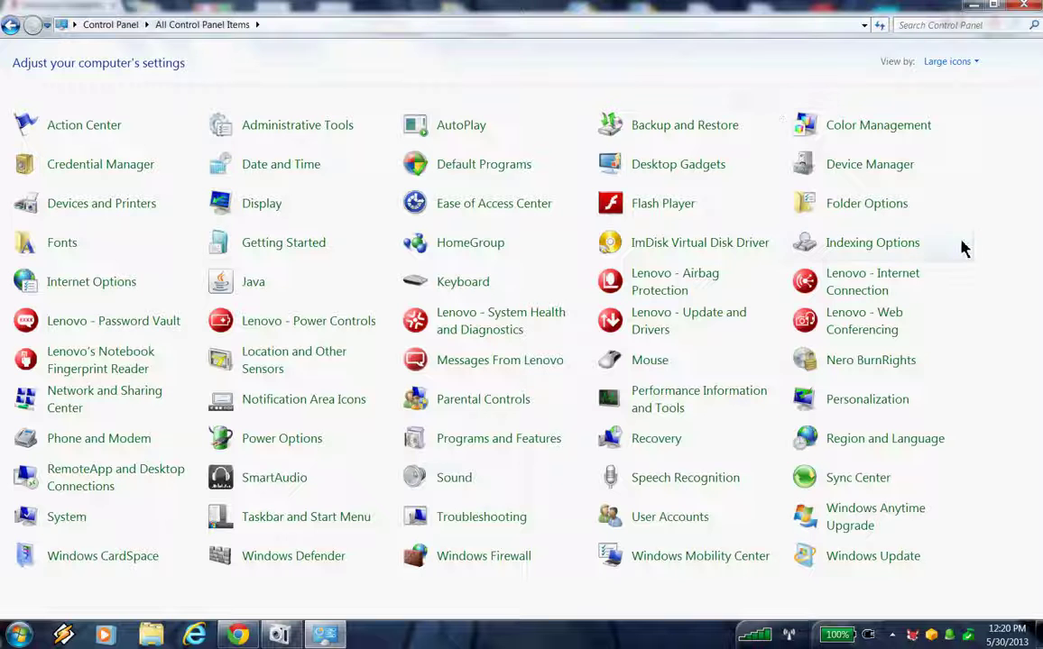
Step: Open Programs and Features and look through the installed programs for AnyDVD
{"action": "left_click", "coordinate": [498, 440]}
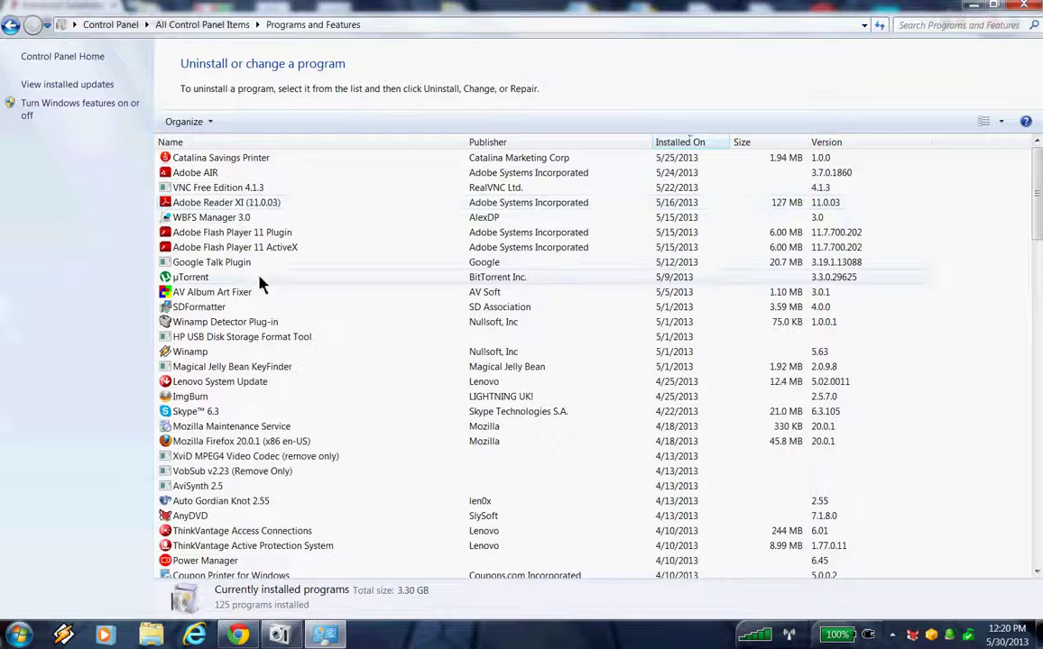
{"action": "scroll", "coordinate": [262, 279], "scroll_direction": "down", "scroll_amount": 1}
{"action": "scroll", "coordinate": [262, 284], "scroll_direction": "down", "scroll_amount": 1}
{"action": "scroll", "coordinate": [262, 284], "scroll_direction": "up", "scroll_amount": 2}
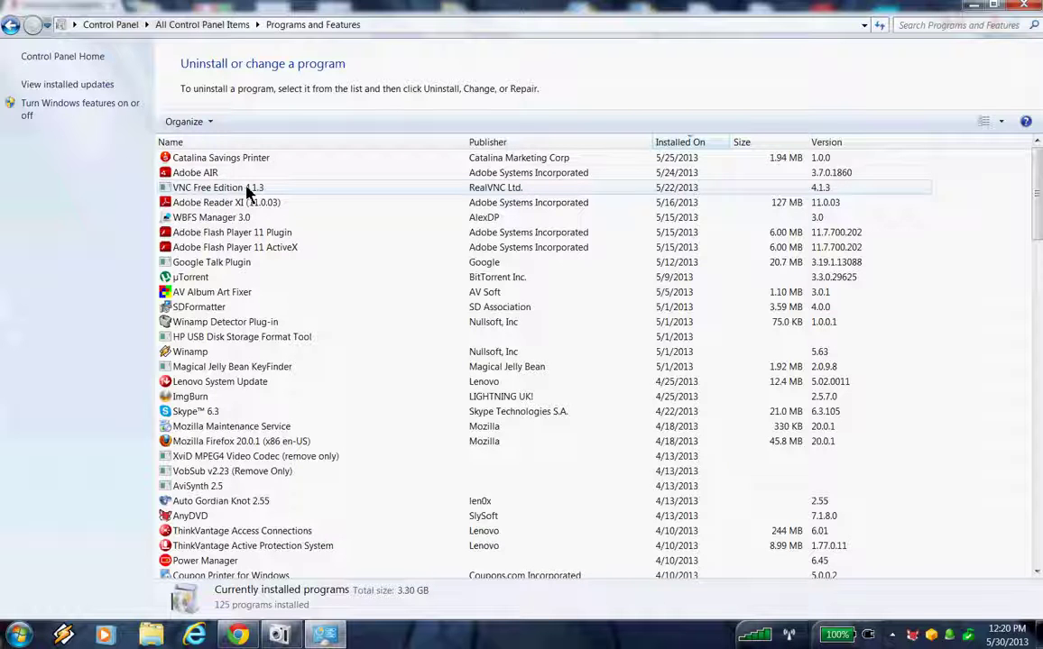
{"action": "scroll", "coordinate": [221, 176], "scroll_direction": "down", "scroll_amount": 2}
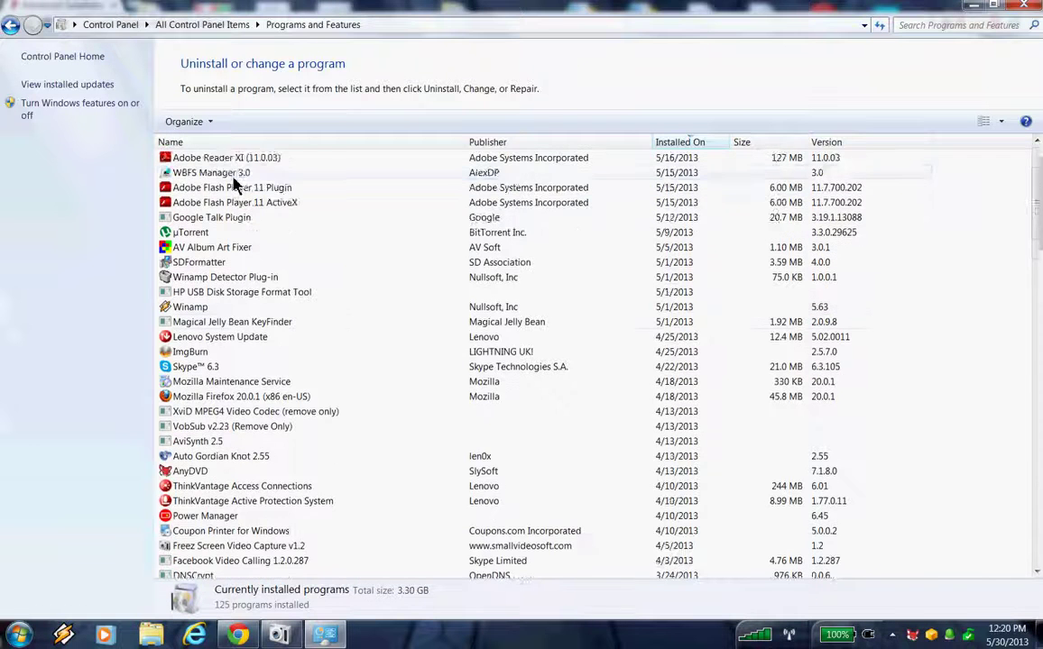
{"action": "scroll", "coordinate": [276, 293], "scroll_direction": "down", "scroll_amount": 1}
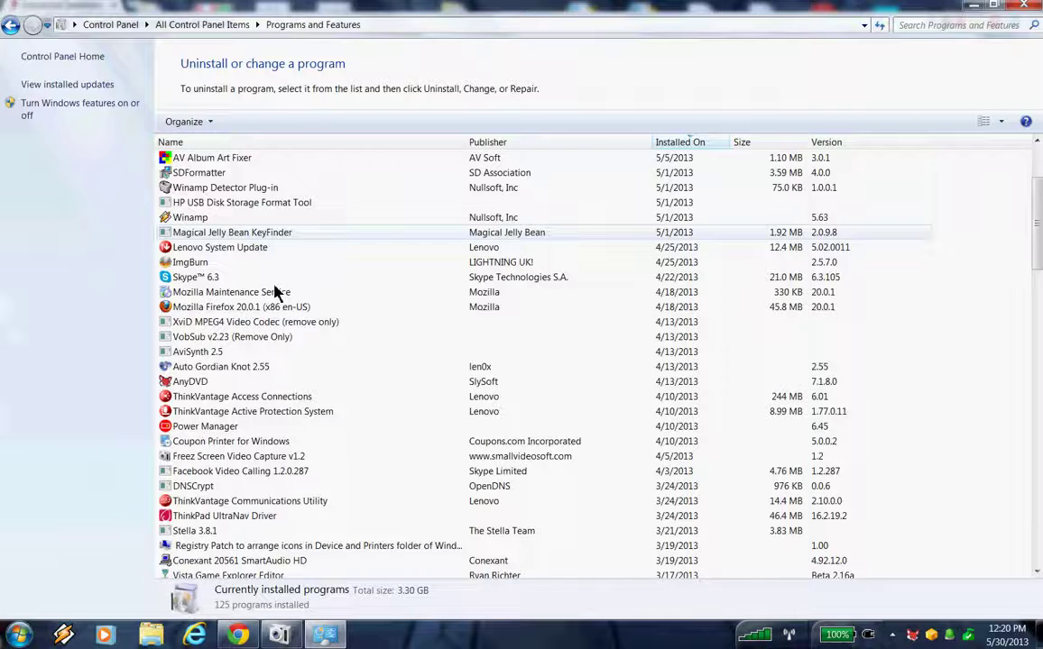
{"action": "scroll", "coordinate": [276, 293], "scroll_direction": "up", "scroll_amount": 3}
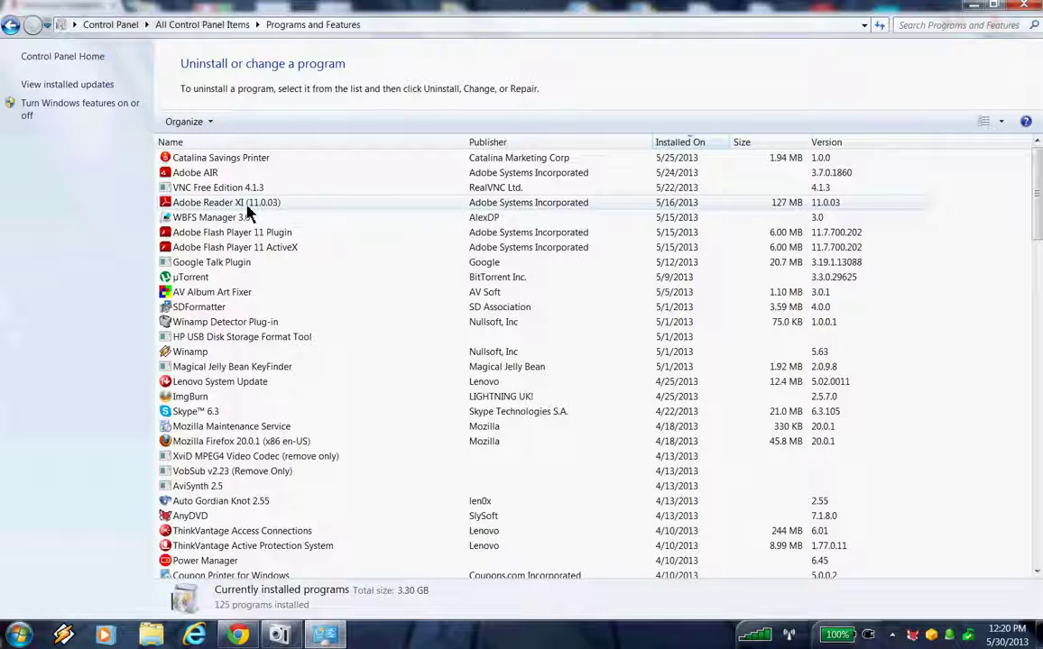
{"action": "scroll", "coordinate": [250, 210], "scroll_direction": "down", "scroll_amount": 5}
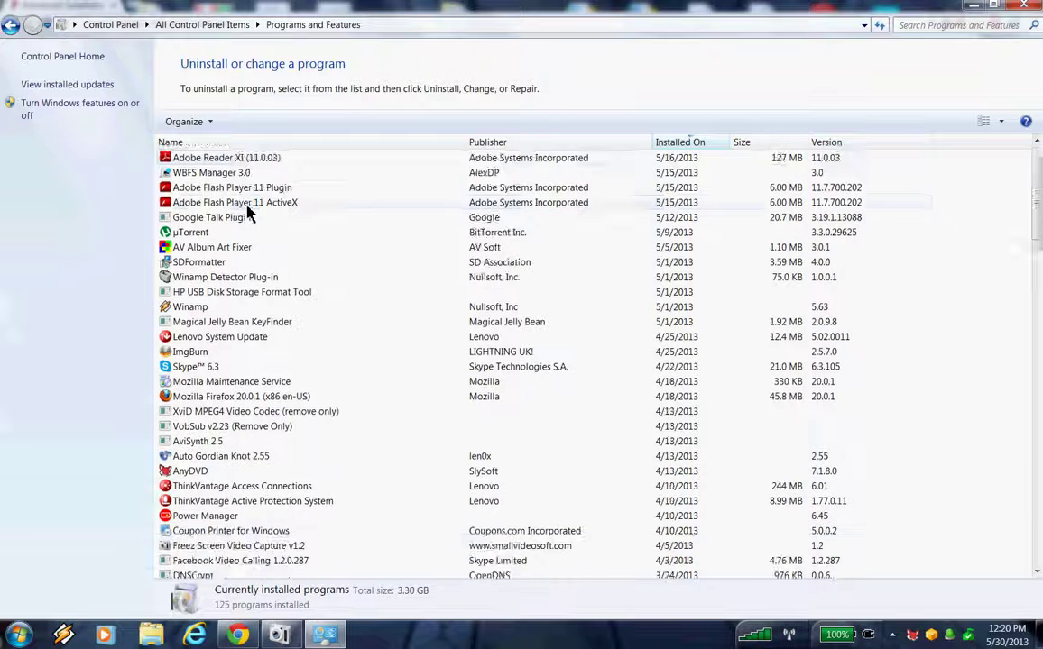
{"action": "scroll", "coordinate": [250, 211], "scroll_direction": "down", "scroll_amount": 9}
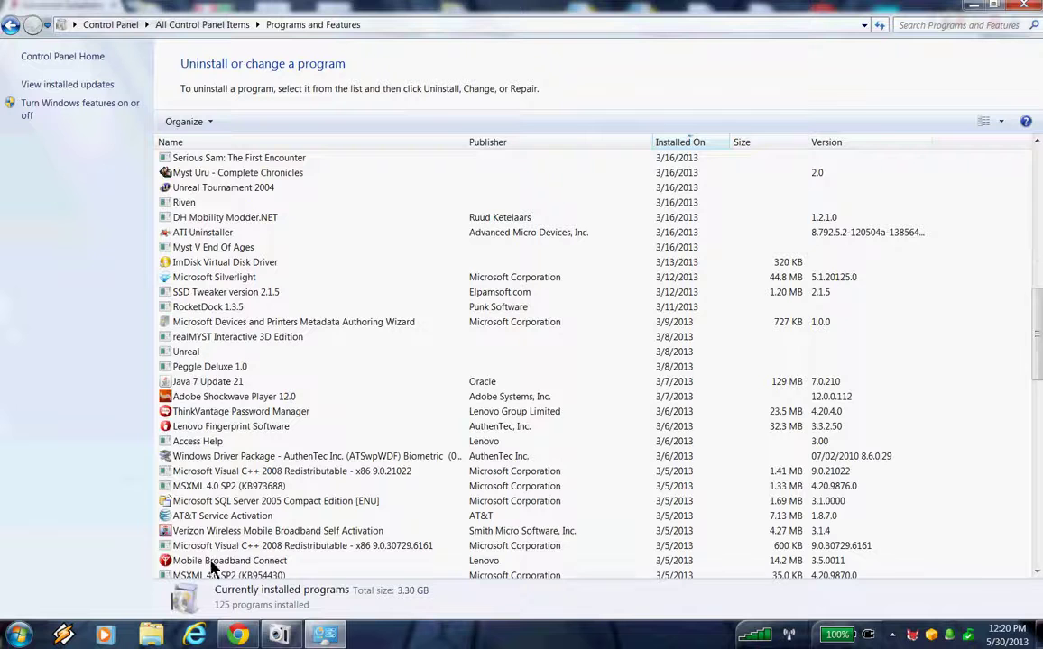
{"action": "scroll", "coordinate": [230, 266], "scroll_direction": "up", "scroll_amount": 5}
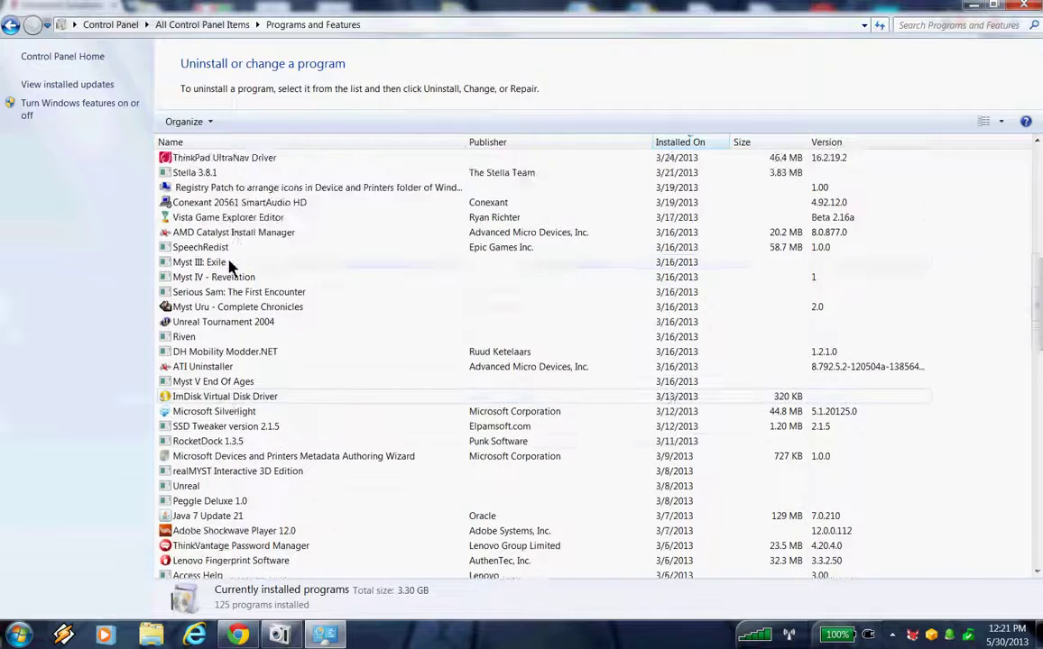
{"action": "scroll", "coordinate": [230, 266], "scroll_direction": "down", "scroll_amount": 4}
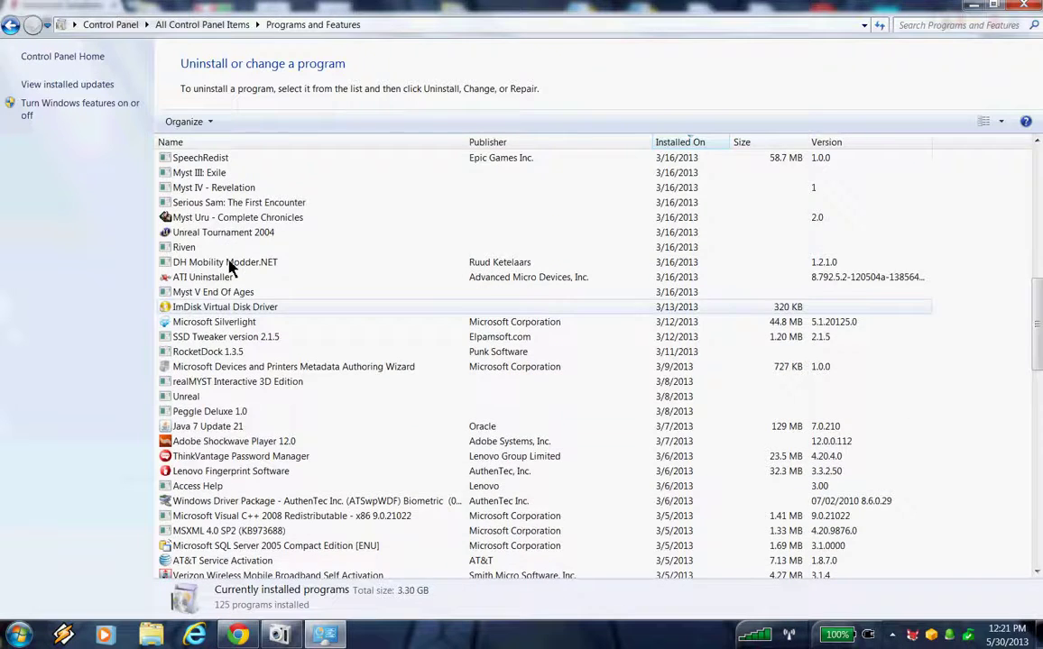
{"action": "scroll", "coordinate": [230, 266], "scroll_direction": "down", "scroll_amount": 5}
{"action": "scroll", "coordinate": [230, 266], "scroll_direction": "up", "scroll_amount": 6}
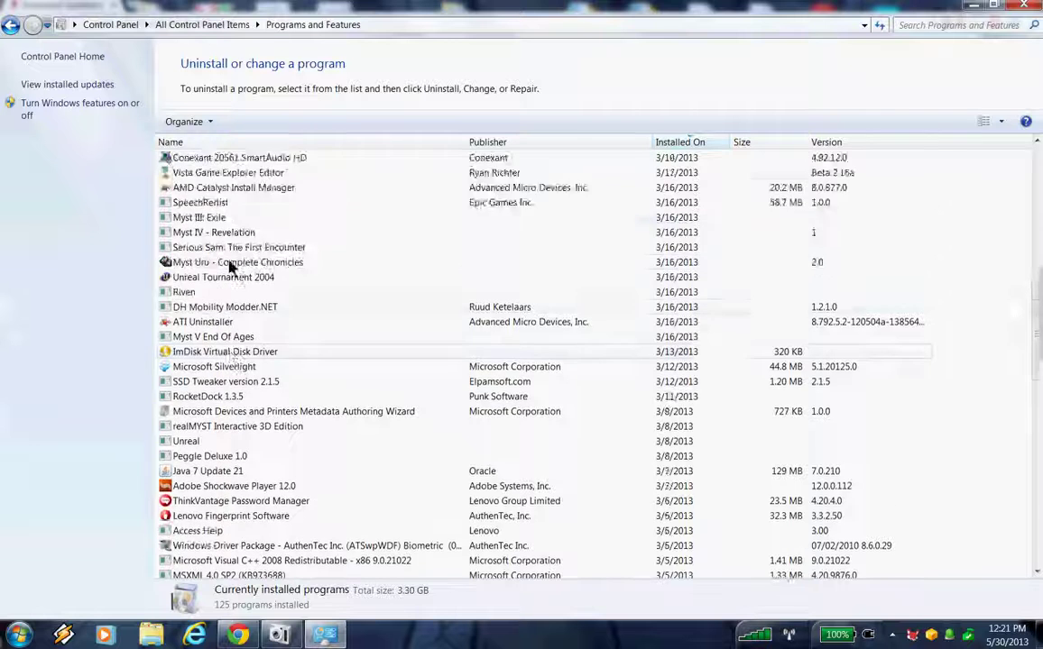
{"action": "scroll", "coordinate": [230, 267], "scroll_direction": "up", "scroll_amount": 6}
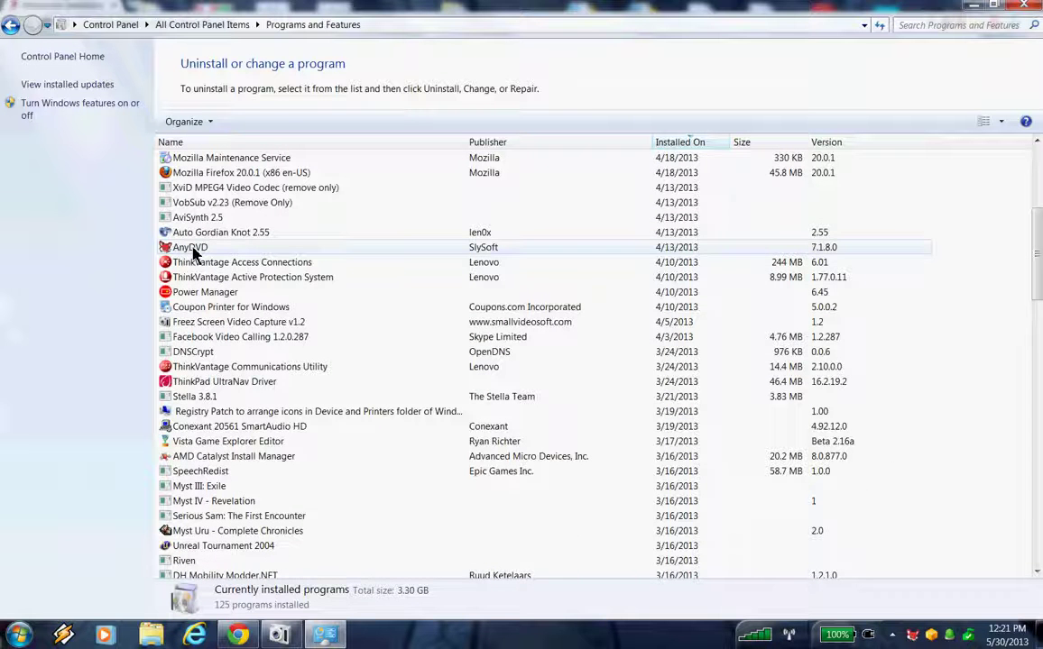
Step: Start uninstalling AnyDVD from Programs and Features, cancel at the confirmation, and close the window
{"action": "left_click", "coordinate": [193, 253]}
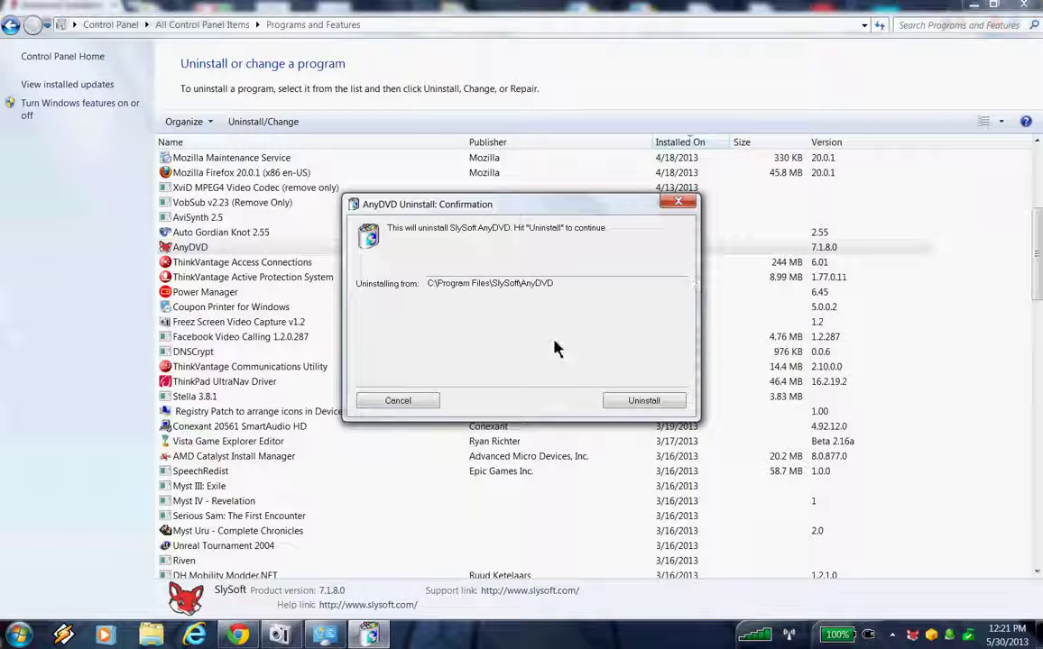
{"action": "left_click", "coordinate": [424, 406]}
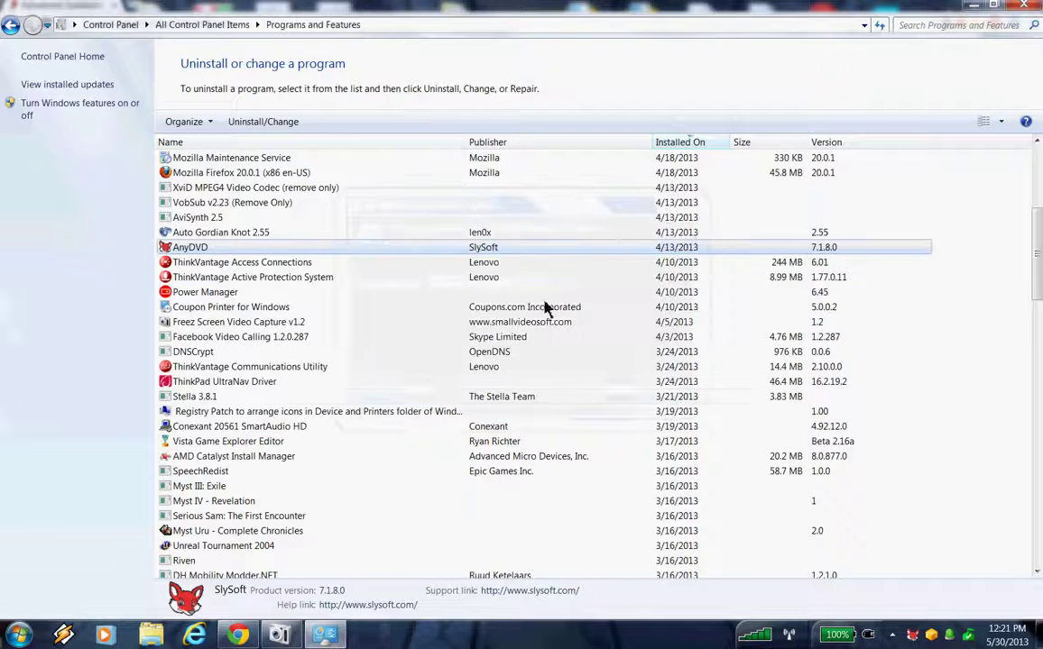
{"action": "left_click", "coordinate": [1018, 11]}
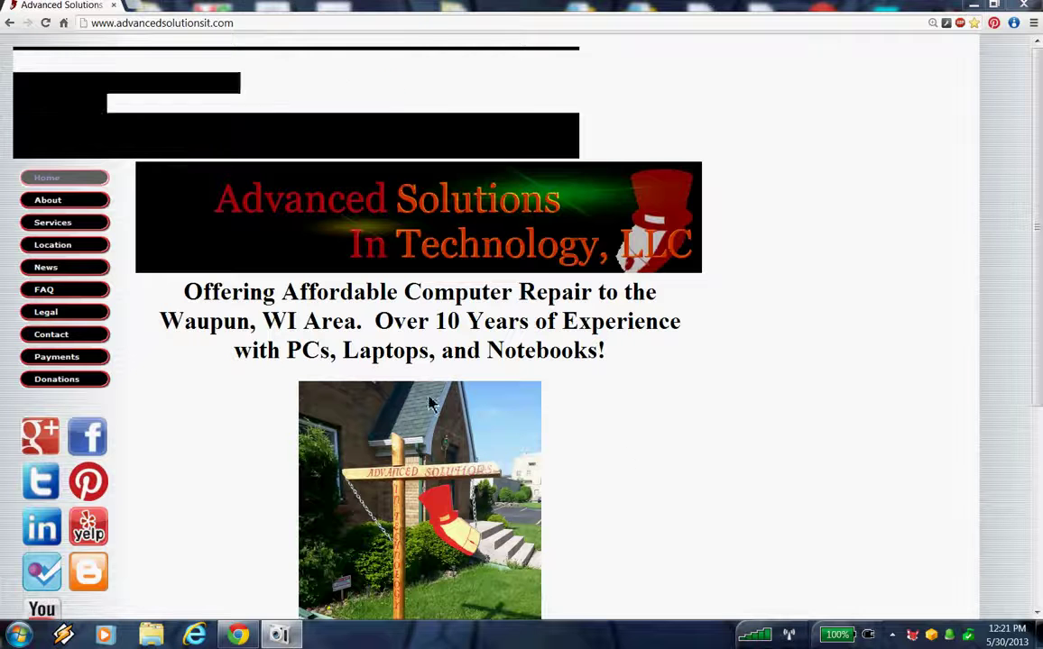
Step: Look through all program folders in the Start menu for the SlySoft folder
{"action": "left_click", "coordinate": [22, 637]}
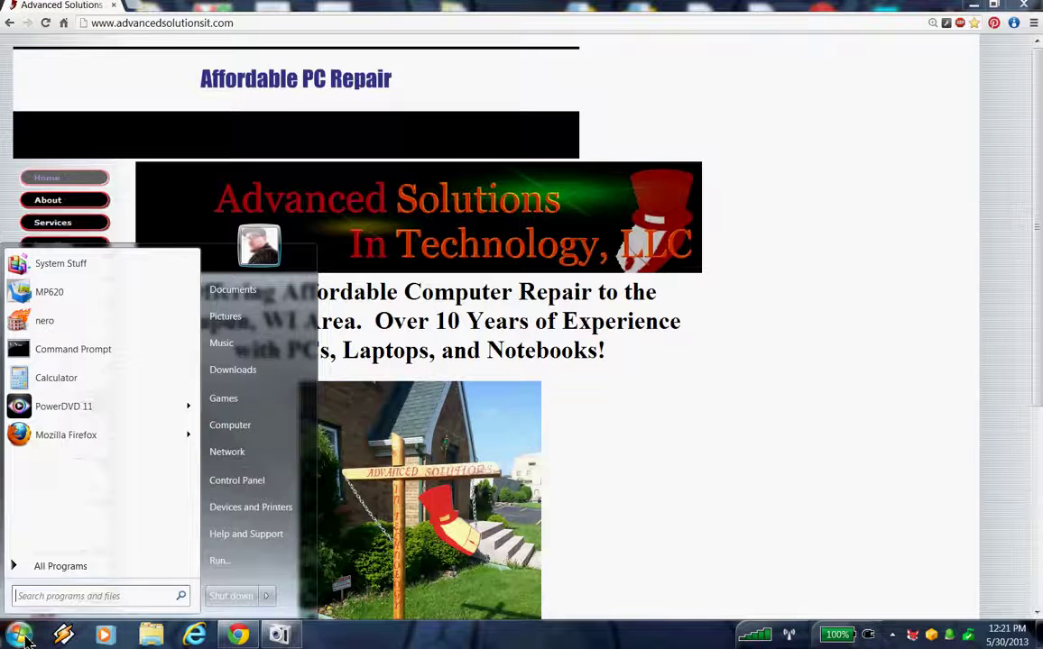
{"action": "left_click", "coordinate": [57, 566]}
{"action": "scroll", "coordinate": [98, 501], "scroll_direction": "down", "scroll_amount": 10}
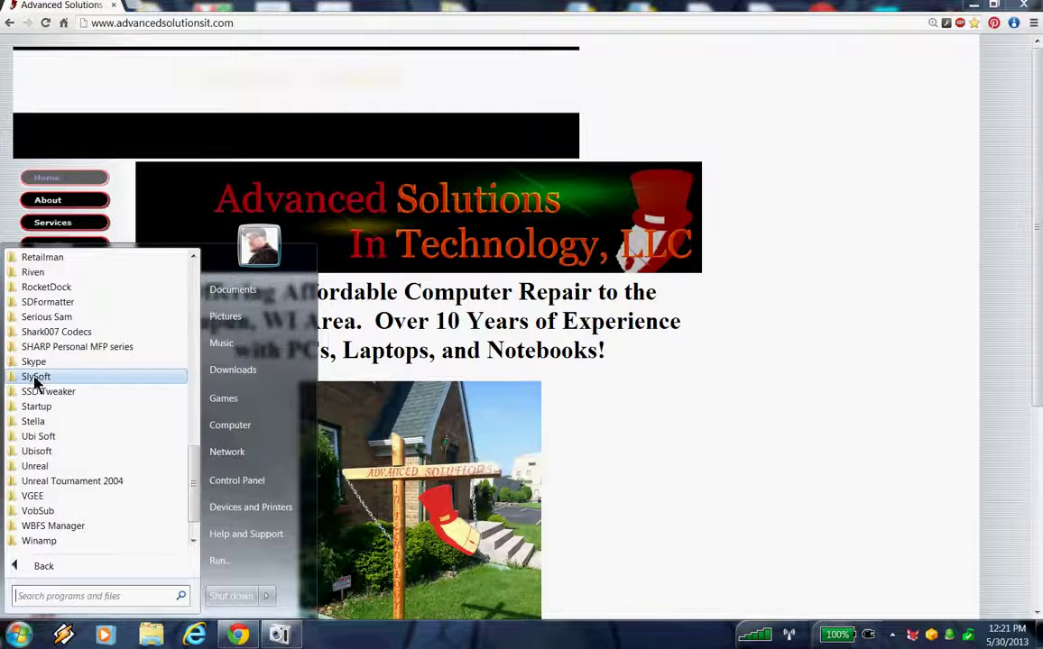
{"action": "scroll", "coordinate": [36, 311], "scroll_direction": "up", "scroll_amount": 2}
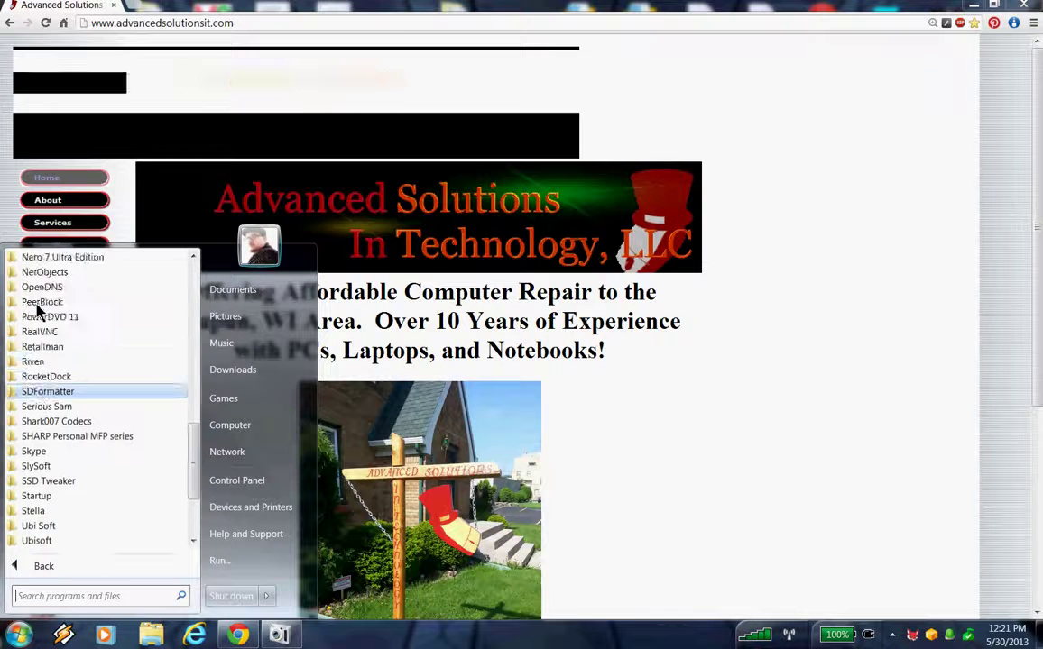
{"action": "scroll", "coordinate": [36, 312], "scroll_direction": "up", "scroll_amount": 8}
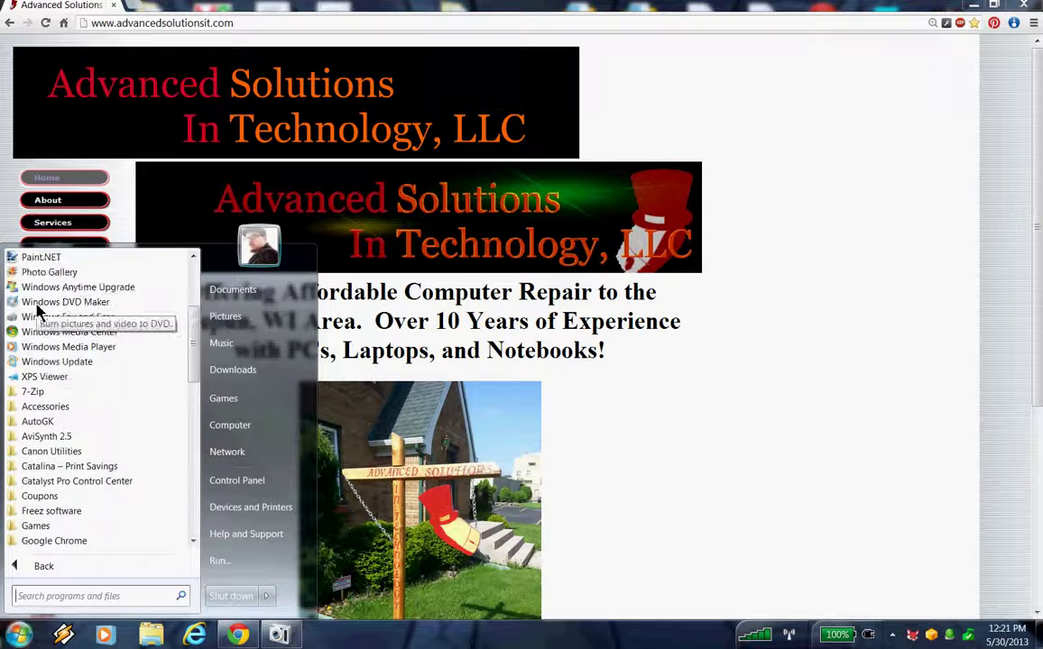
{"action": "scroll", "coordinate": [36, 312], "scroll_direction": "down", "scroll_amount": 6}
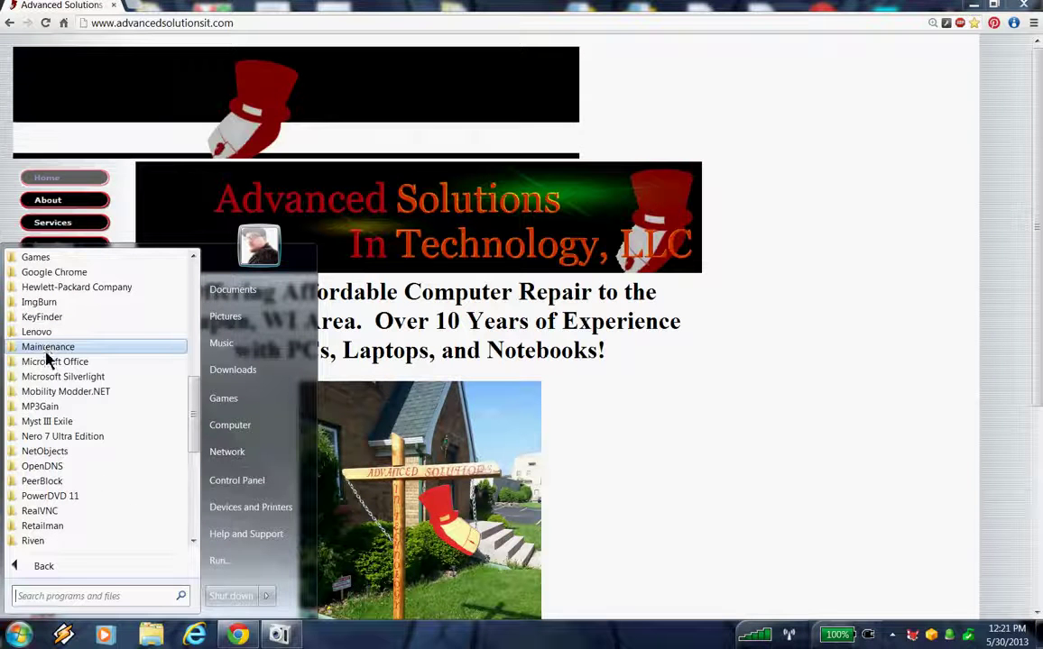
{"action": "scroll", "coordinate": [121, 363], "scroll_direction": "down", "scroll_amount": 2}
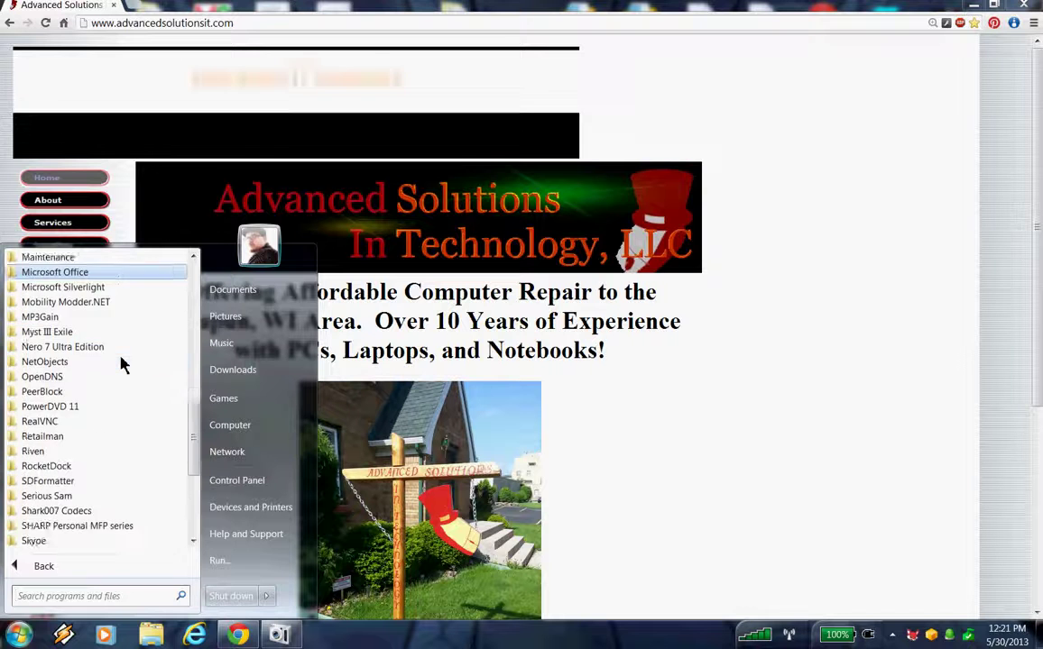
{"action": "scroll", "coordinate": [124, 365], "scroll_direction": "down", "scroll_amount": 2}
{"action": "scroll", "coordinate": [121, 363], "scroll_direction": "down", "scroll_amount": 2}
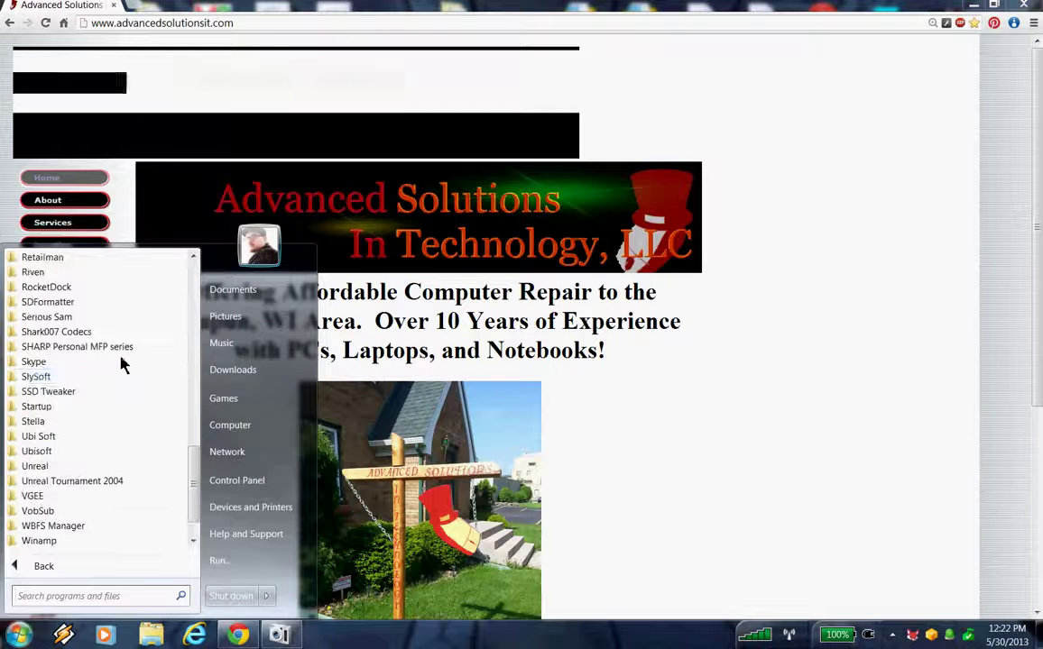
Step: Launch the Uninstall entry in the Start menu's SlySoft AnyDVD folder and cancel at the confirmation
{"action": "left_click", "coordinate": [50, 379]}
{"action": "left_click", "coordinate": [47, 380]}
{"action": "left_click", "coordinate": [48, 380]}
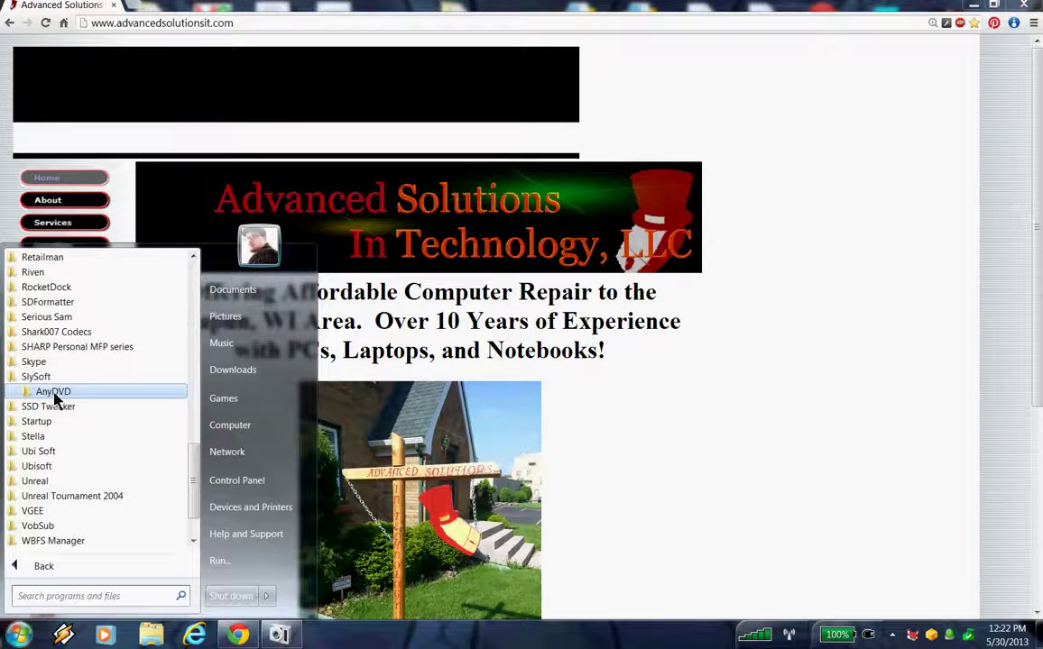
{"action": "left_click", "coordinate": [54, 393]}
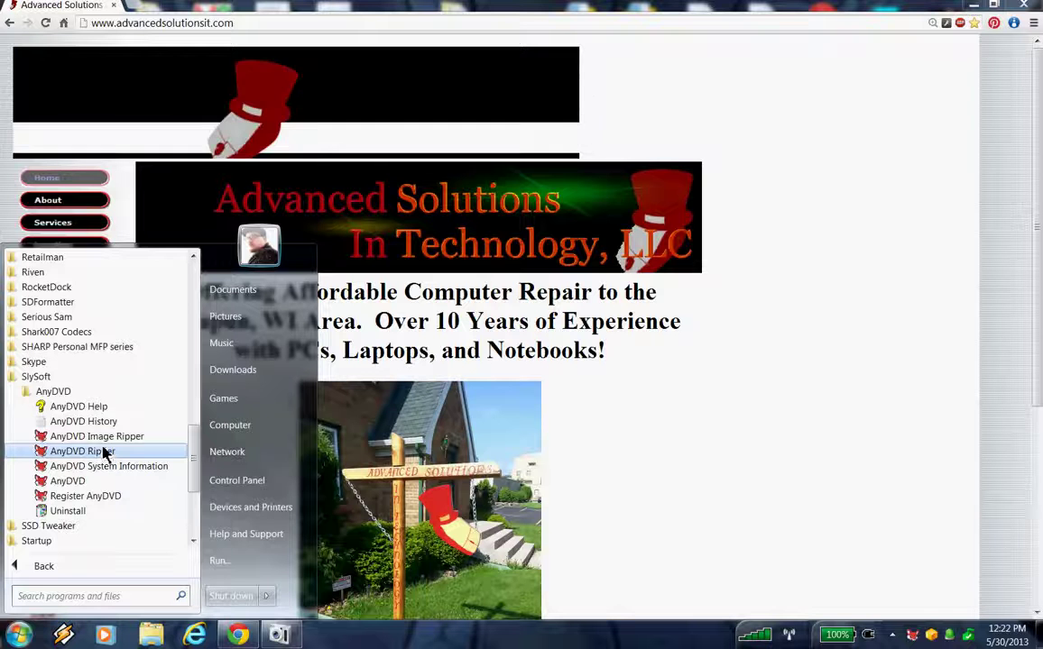
{"action": "left_click", "coordinate": [68, 512]}
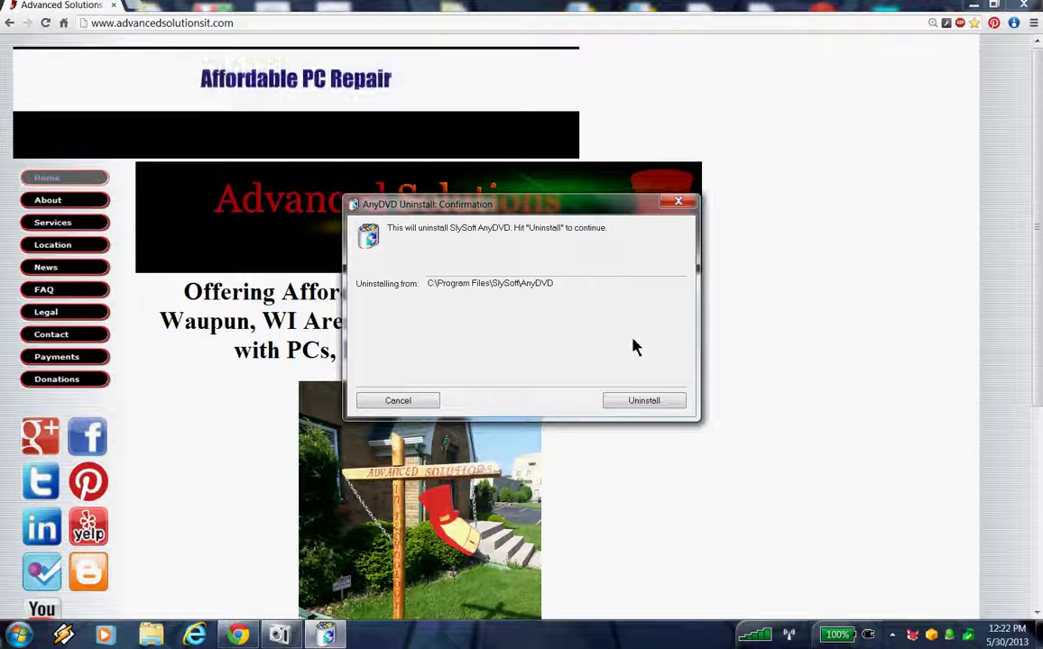
{"action": "left_click", "coordinate": [422, 403]}
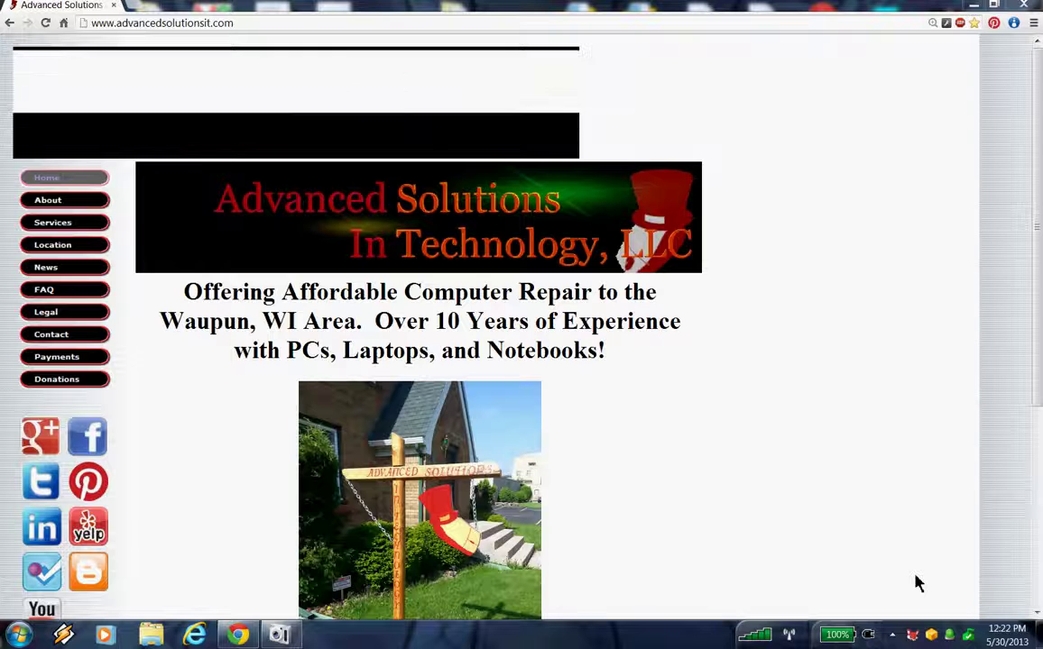
Step: Open AnyDVD from the notification area, examine its Program Settings such as Autostart and Hide Icon, and cancel the dialog
{"action": "double_click", "coordinate": [913, 637]}
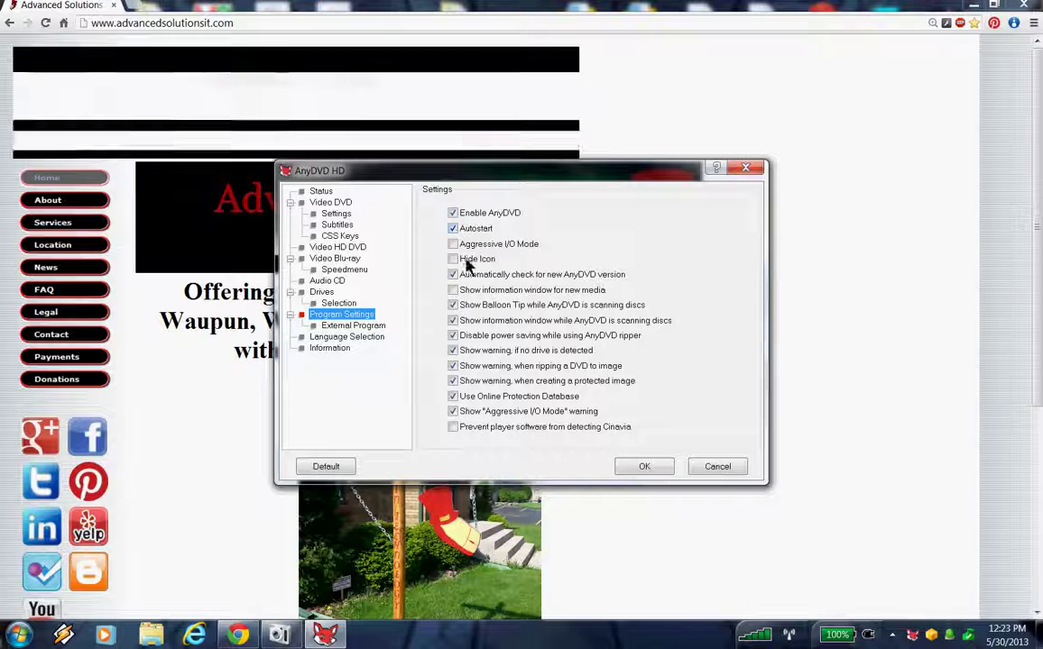
{"action": "left_click", "coordinate": [717, 466]}
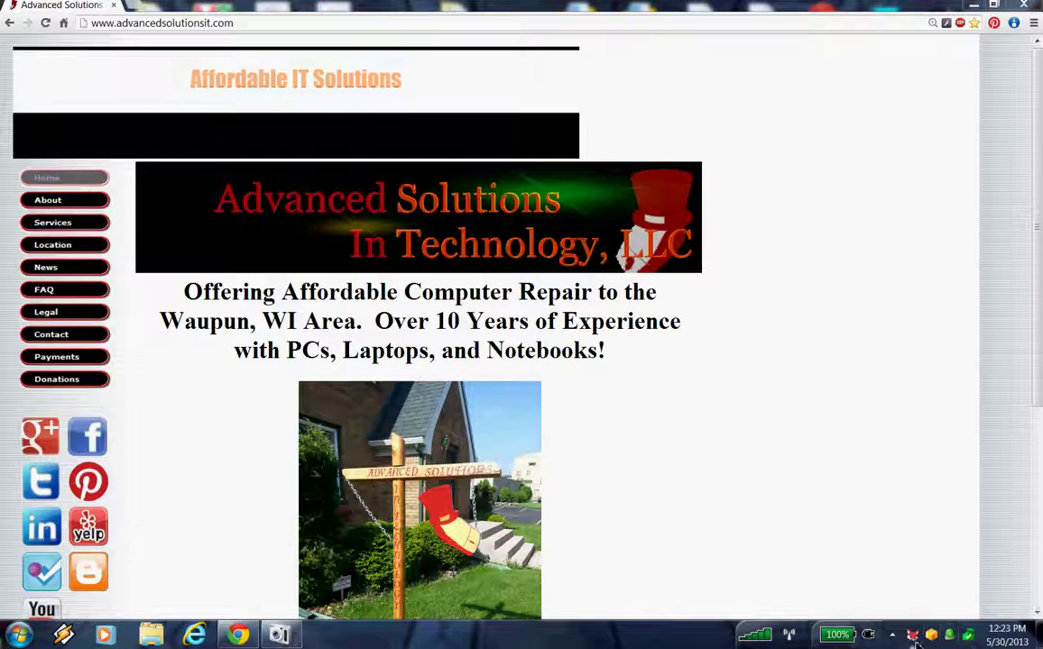
Step: Open Programs and Features from Control Panel, locate AnyDVD in the list of installed programs, and close the window
{"action": "left_click", "coordinate": [20, 636]}
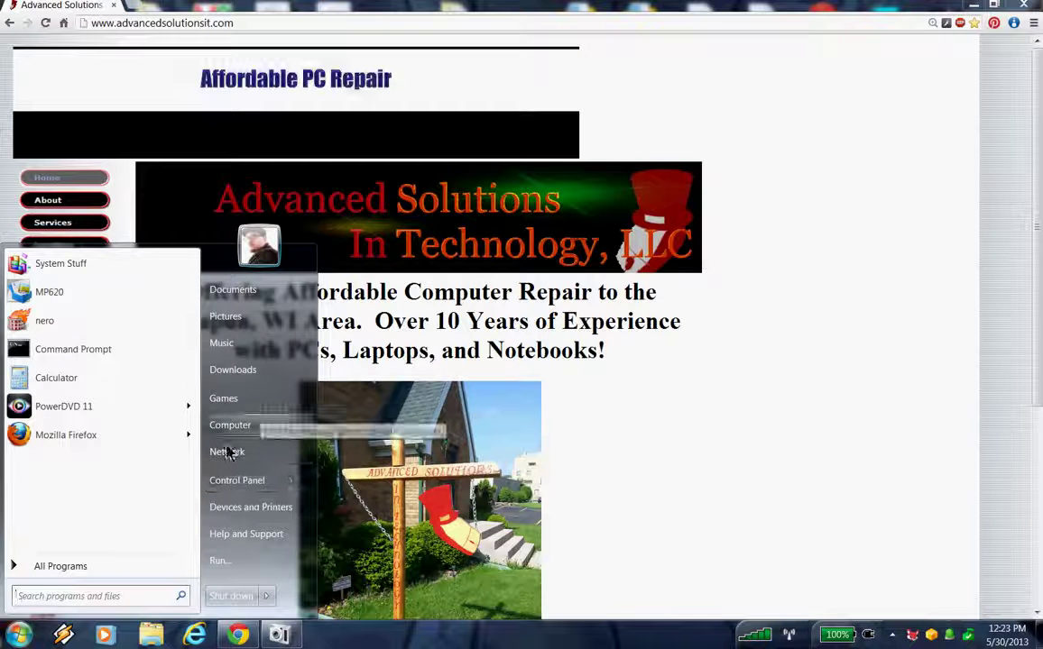
{"action": "left_click", "coordinate": [219, 482]}
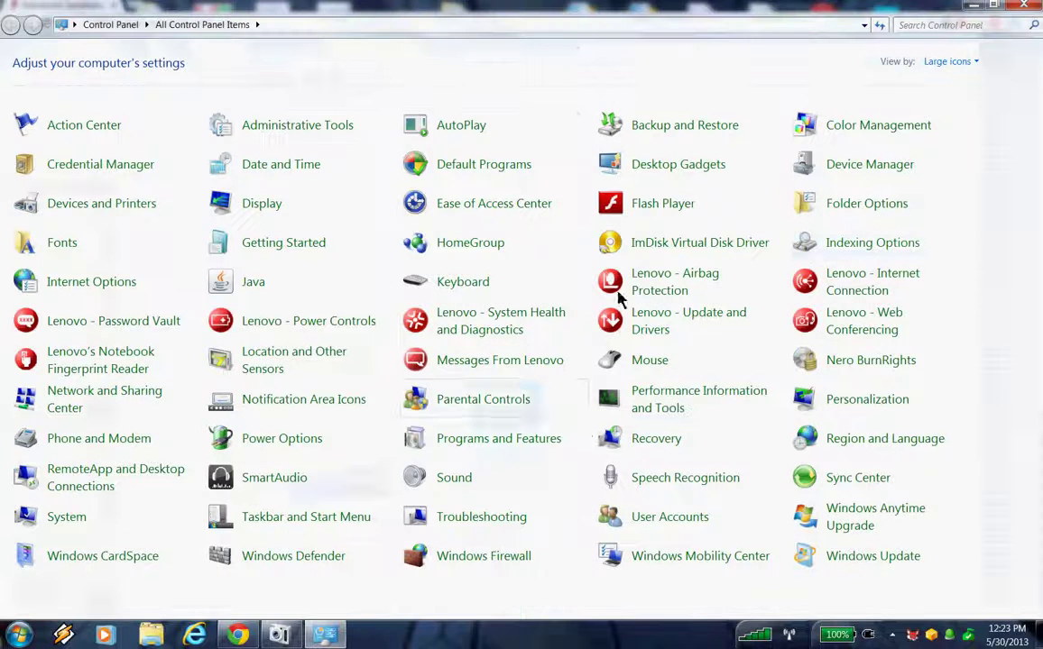
{"action": "left_click", "coordinate": [531, 451]}
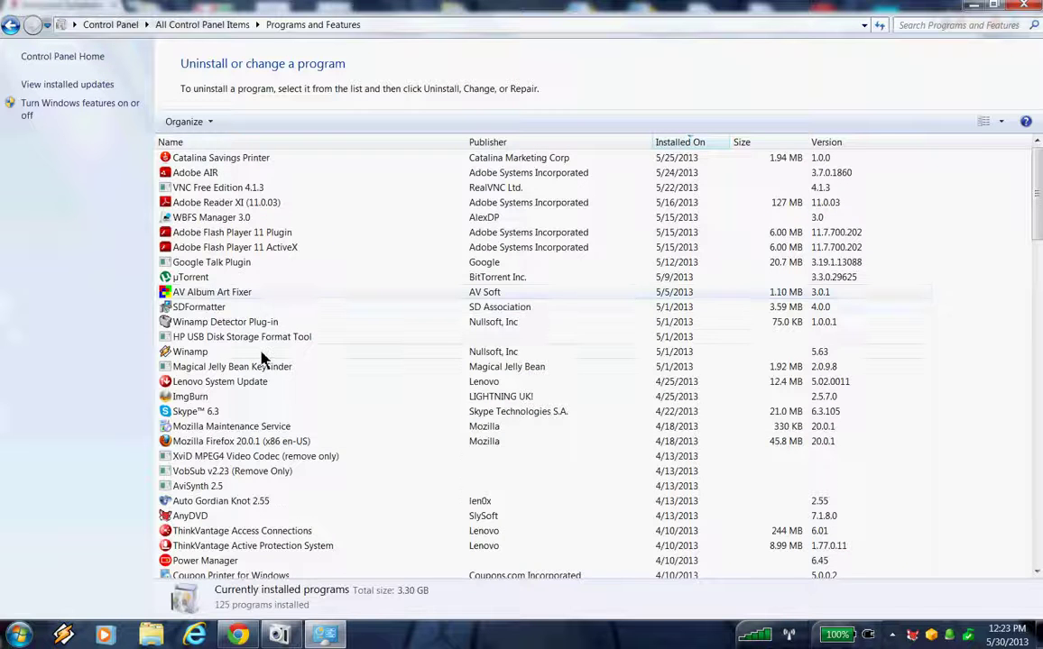
{"action": "scroll", "coordinate": [262, 359], "scroll_direction": "down", "scroll_amount": 2}
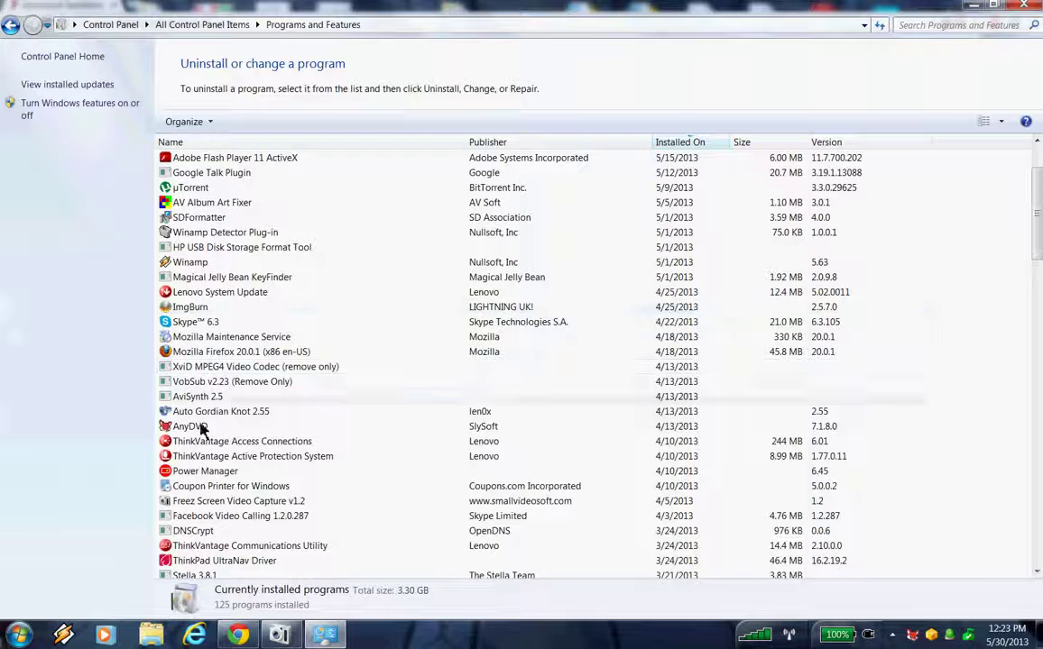
{"action": "left_click", "coordinate": [200, 427]}
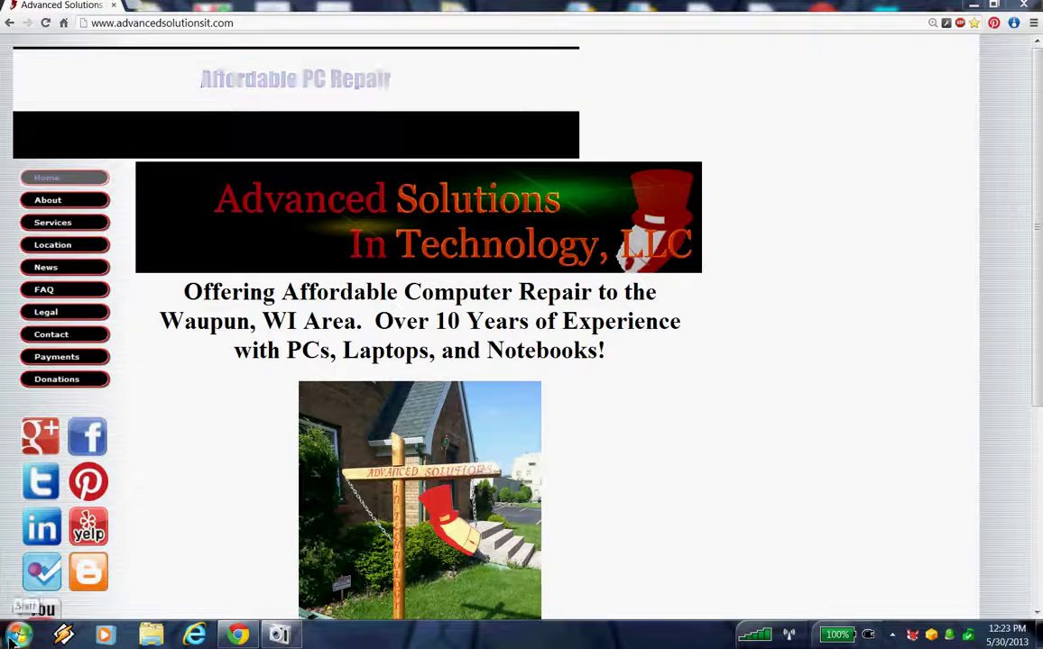
Step: Expand the SlySoft AnyDVD folder in the Start menu's programs to view its entries, and close the menu
{"action": "left_click", "coordinate": [16, 636]}
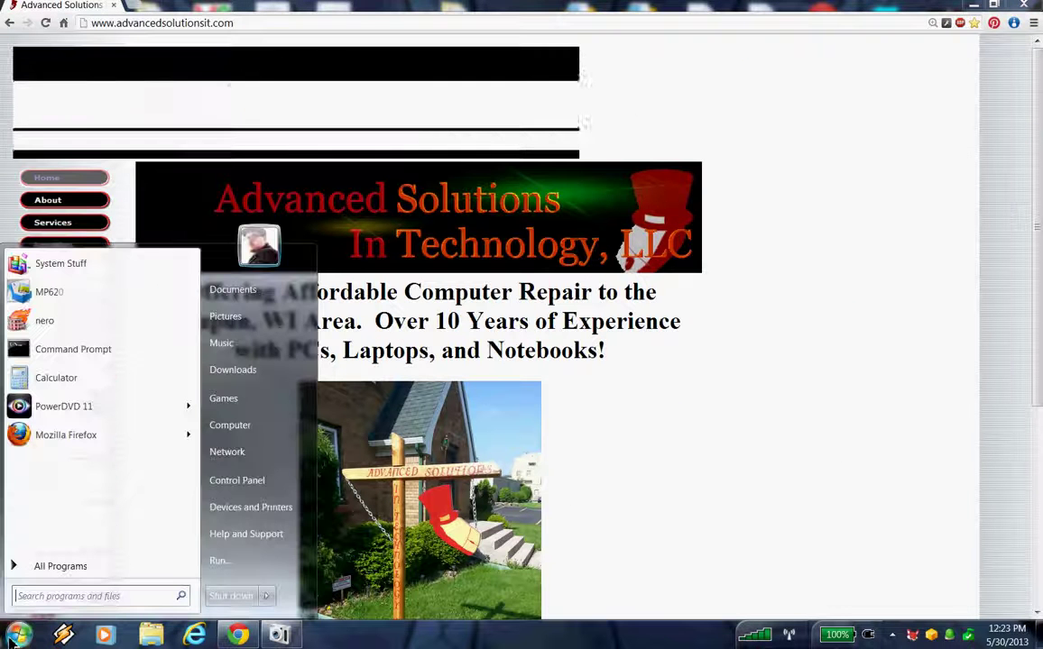
{"action": "left_click", "coordinate": [64, 571]}
{"action": "scroll", "coordinate": [82, 451], "scroll_direction": "down", "scroll_amount": 1}
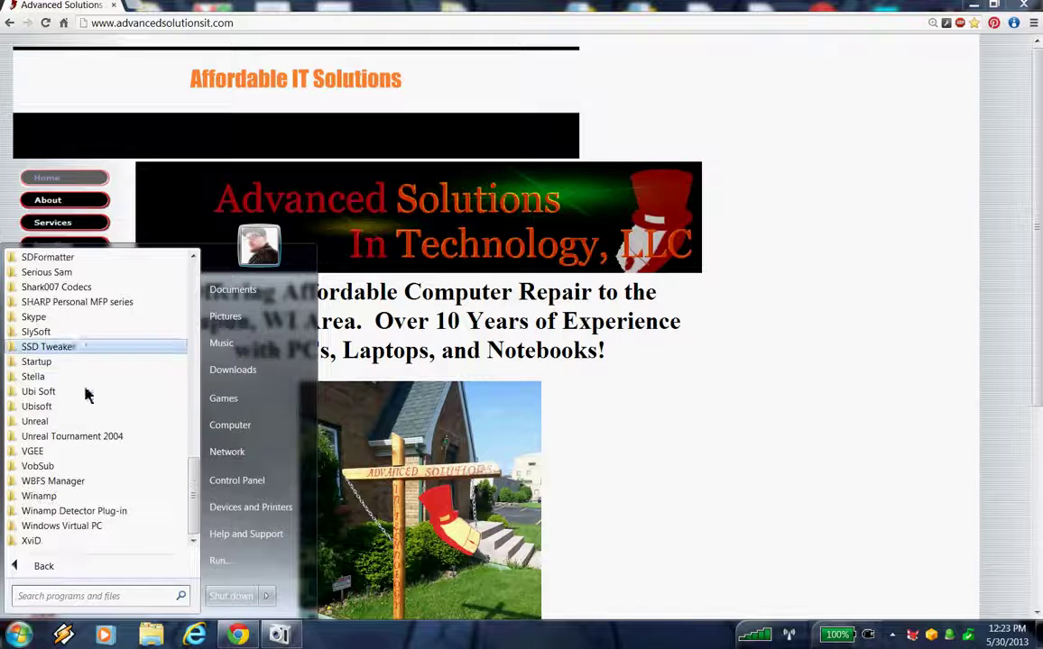
{"action": "left_click", "coordinate": [40, 336]}
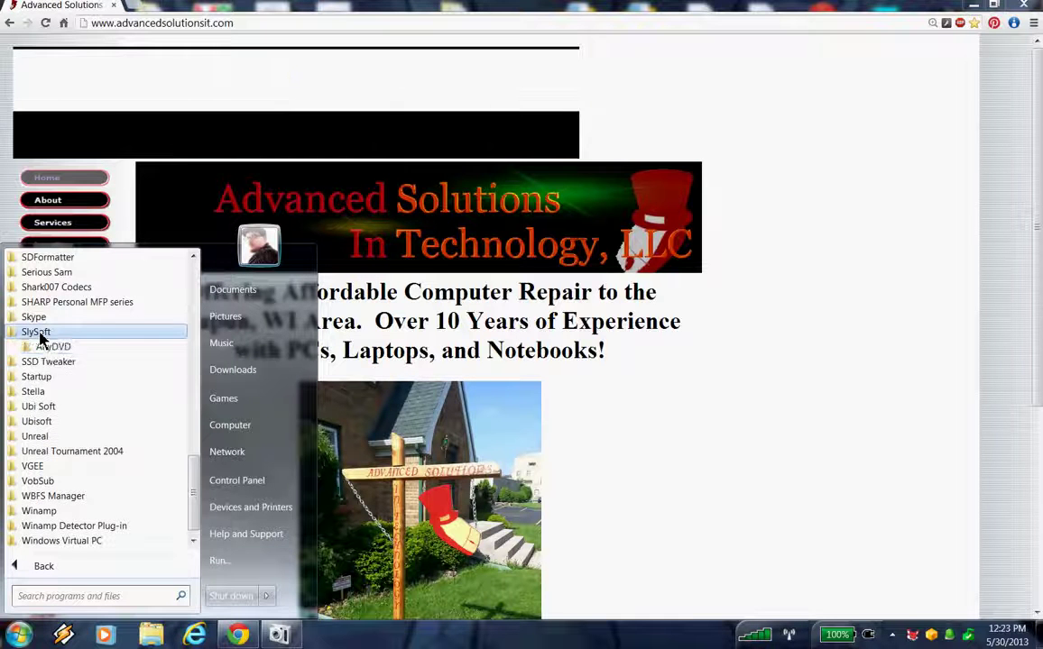
{"action": "left_click", "coordinate": [47, 350]}
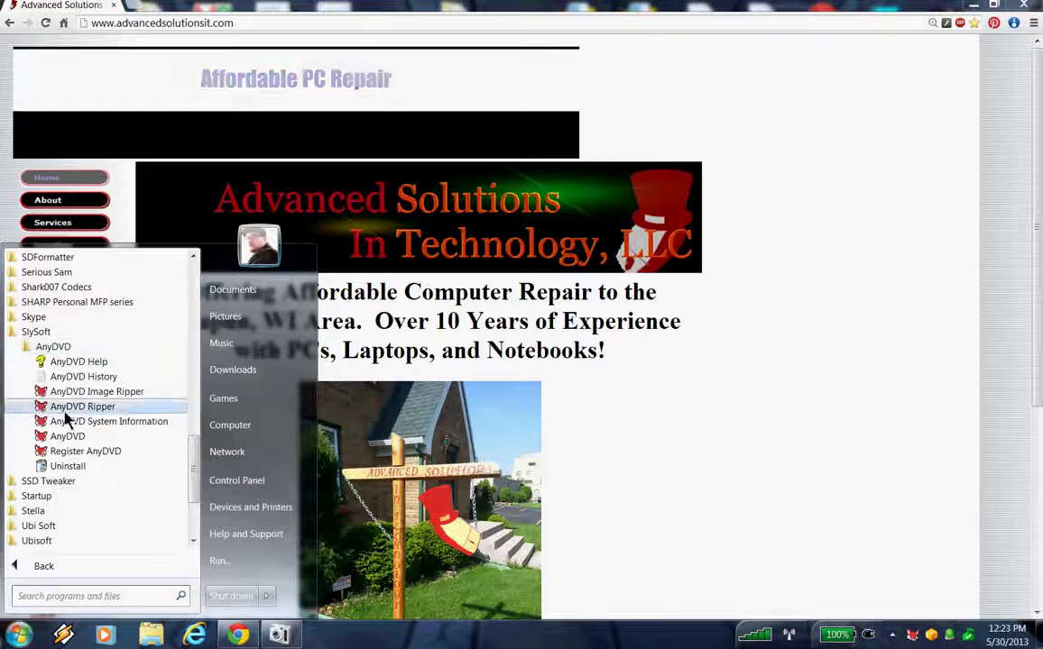
{"action": "left_click", "coordinate": [840, 453]}
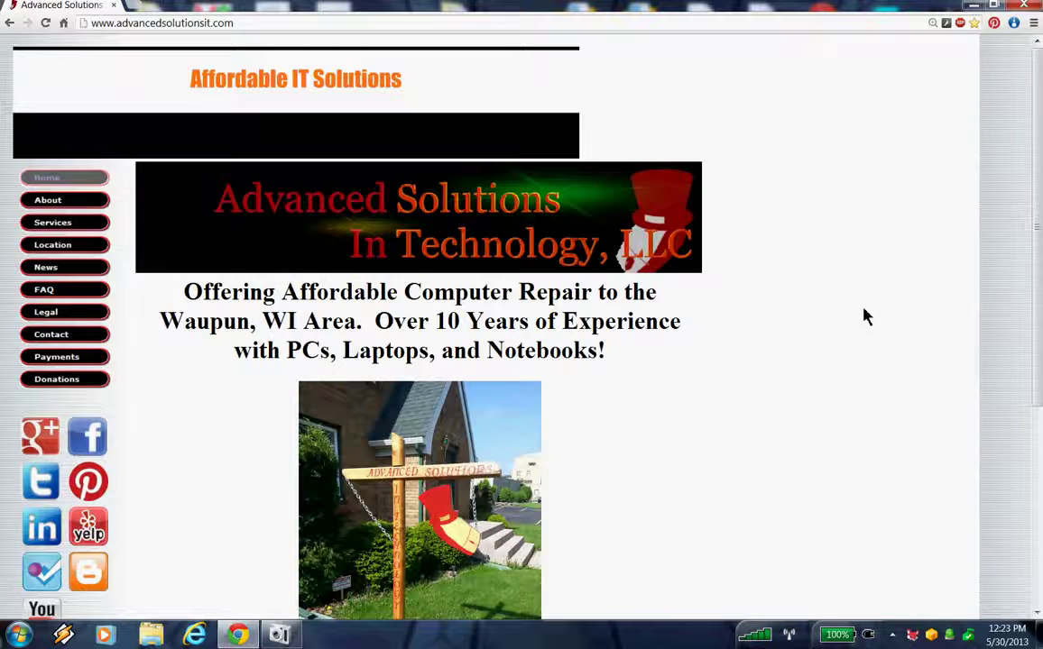